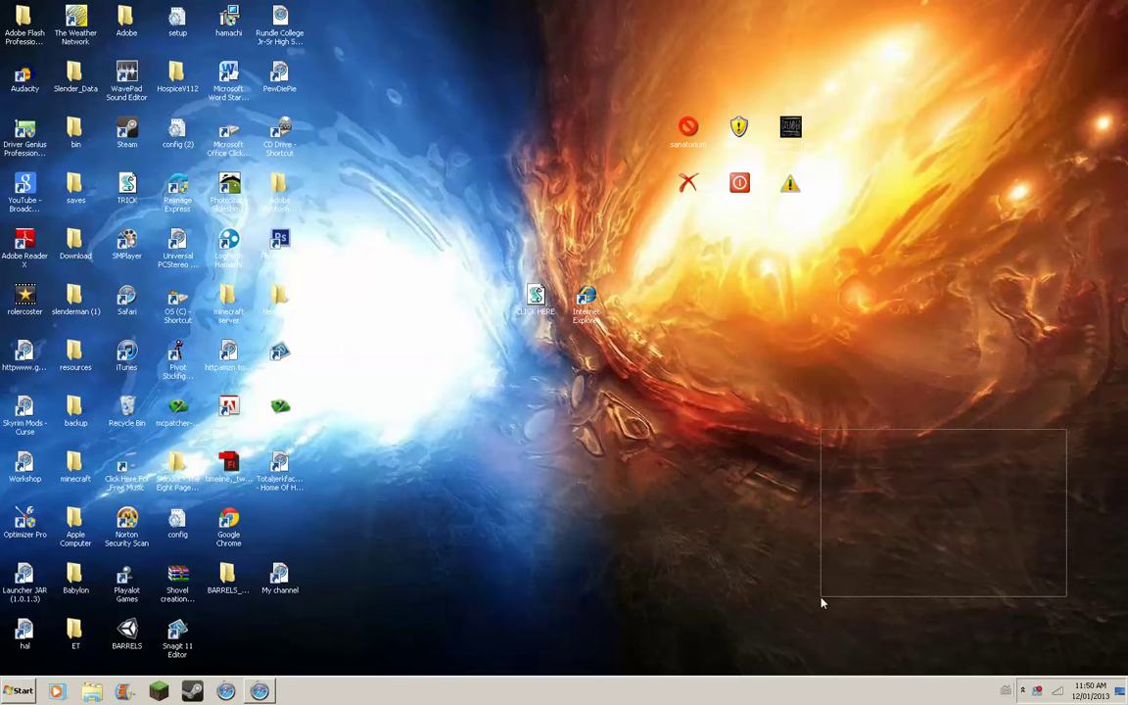
# Restore the YouTube Gangnam Style video page over the desktop from the taskbar
pyautogui.moveTo(1066, 436); pyautogui.dragTo(776, 632)
pyautogui.rightClick(775, 632)
pyautogui.click(832, 480)
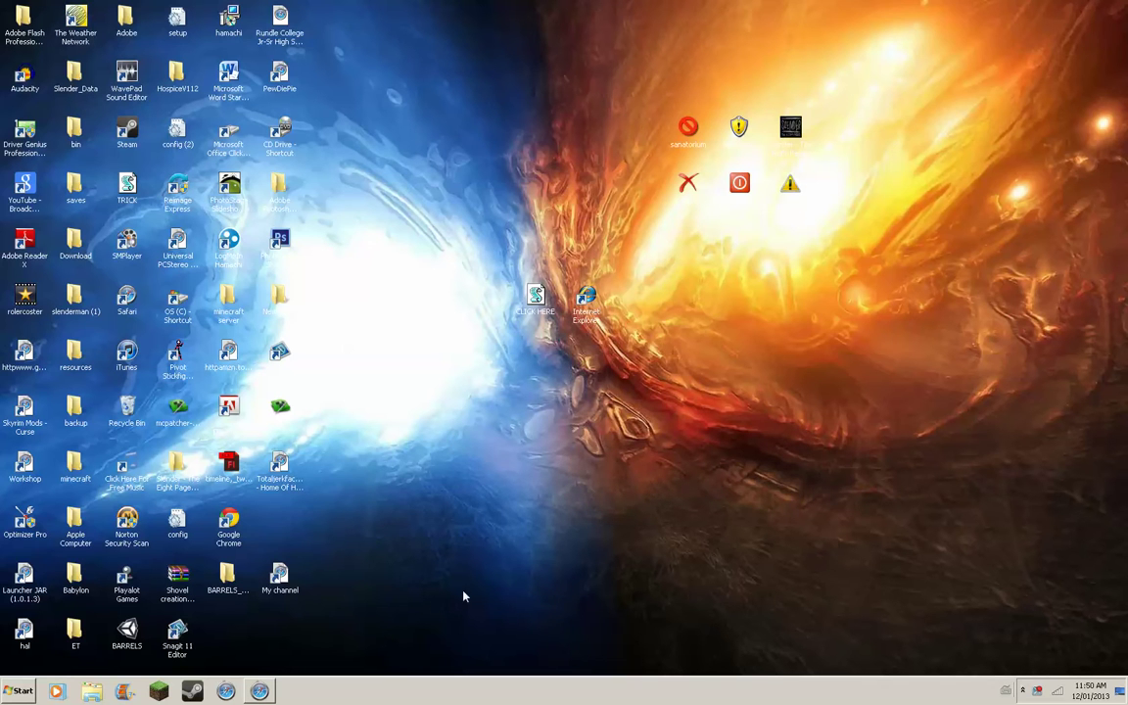
pyautogui.click(264, 690)
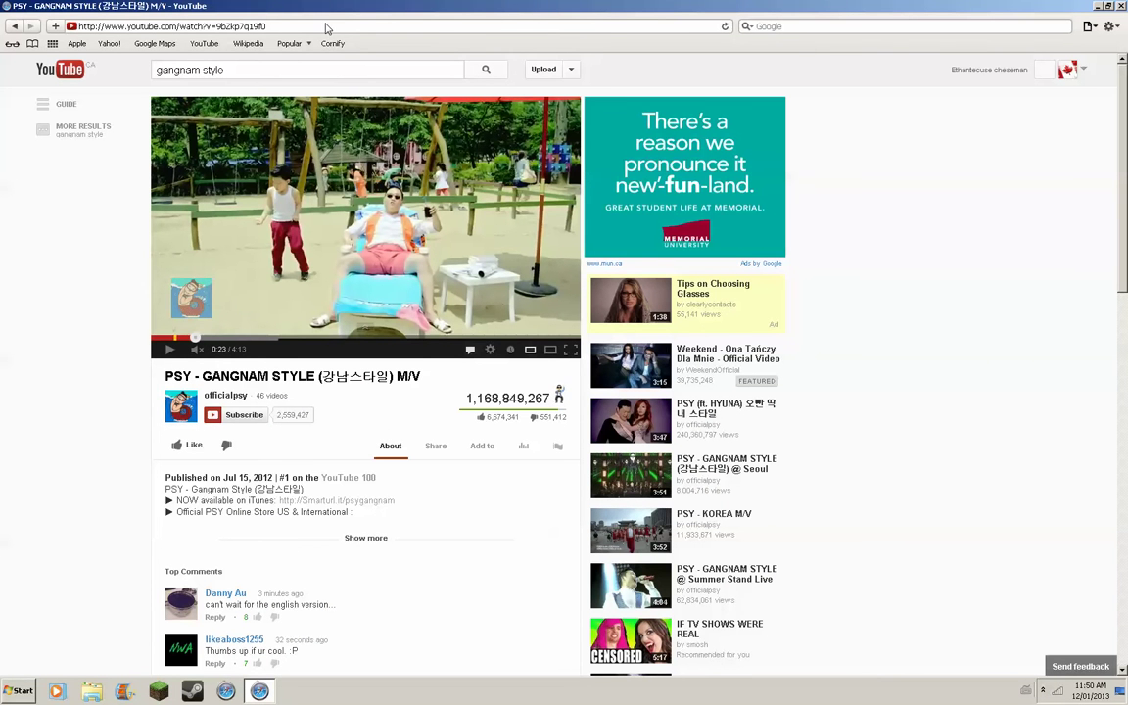
# Paste the javascript contentEditable page-editing command into the address bar and run it
pyautogui.click(229, 26)
pyautogui.rightClick(262, 30)
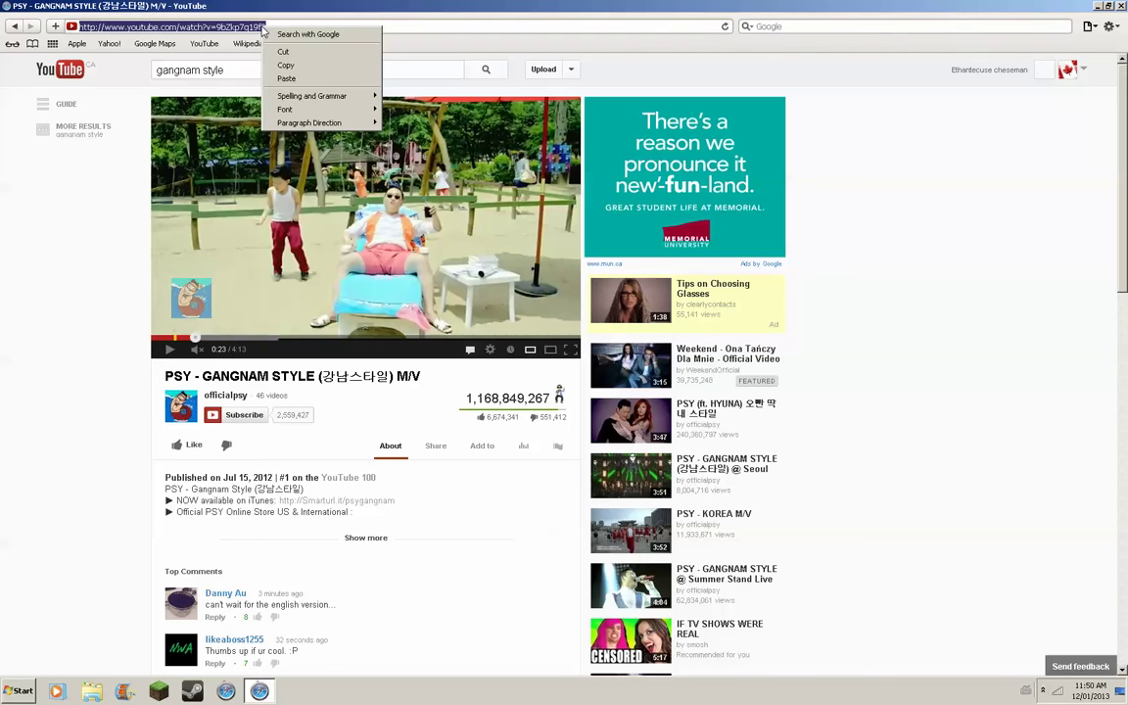
pyautogui.click(291, 80)
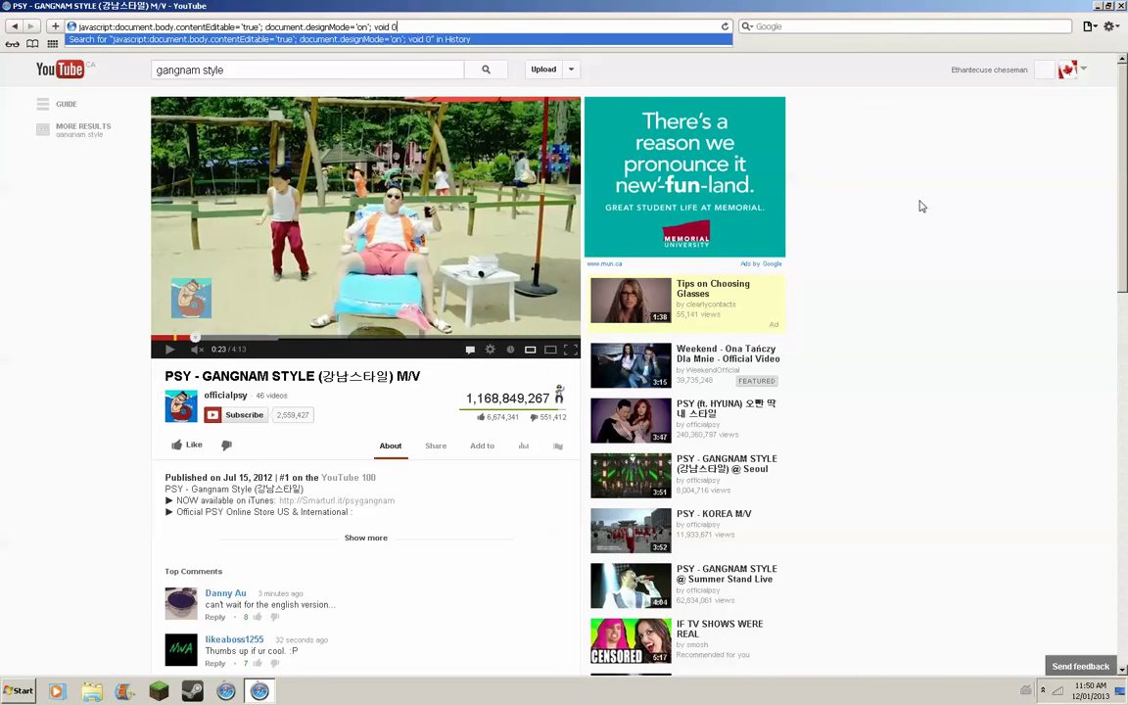
pyautogui.press('Return')
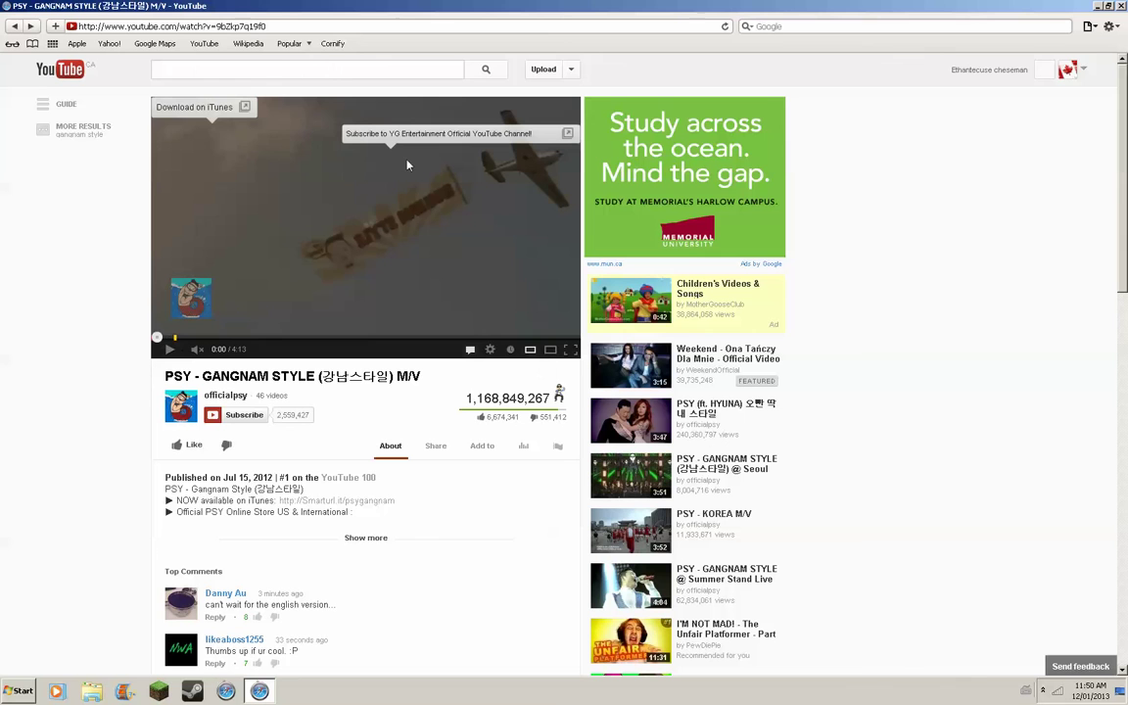
# Run javascript:document.body.contentEditable='true'; document.designMode='on'; void 0 from the address bar
pyautogui.click(263, 27)
pyautogui.rightClick(269, 28)
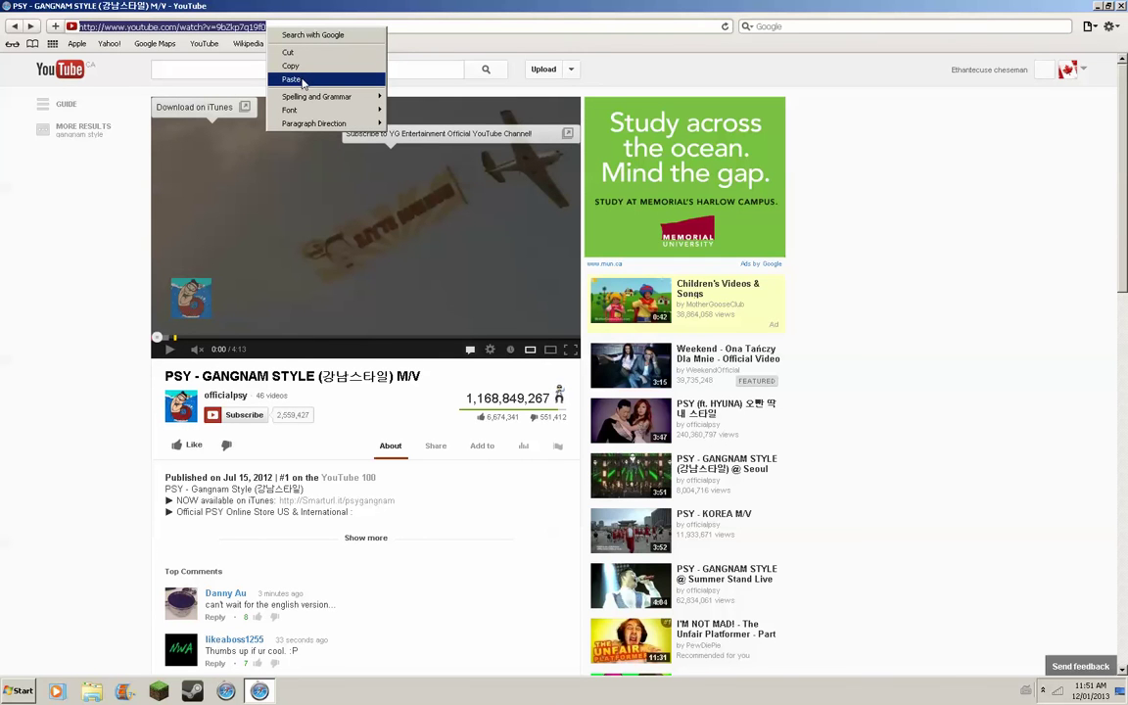
pyautogui.click(302, 80)
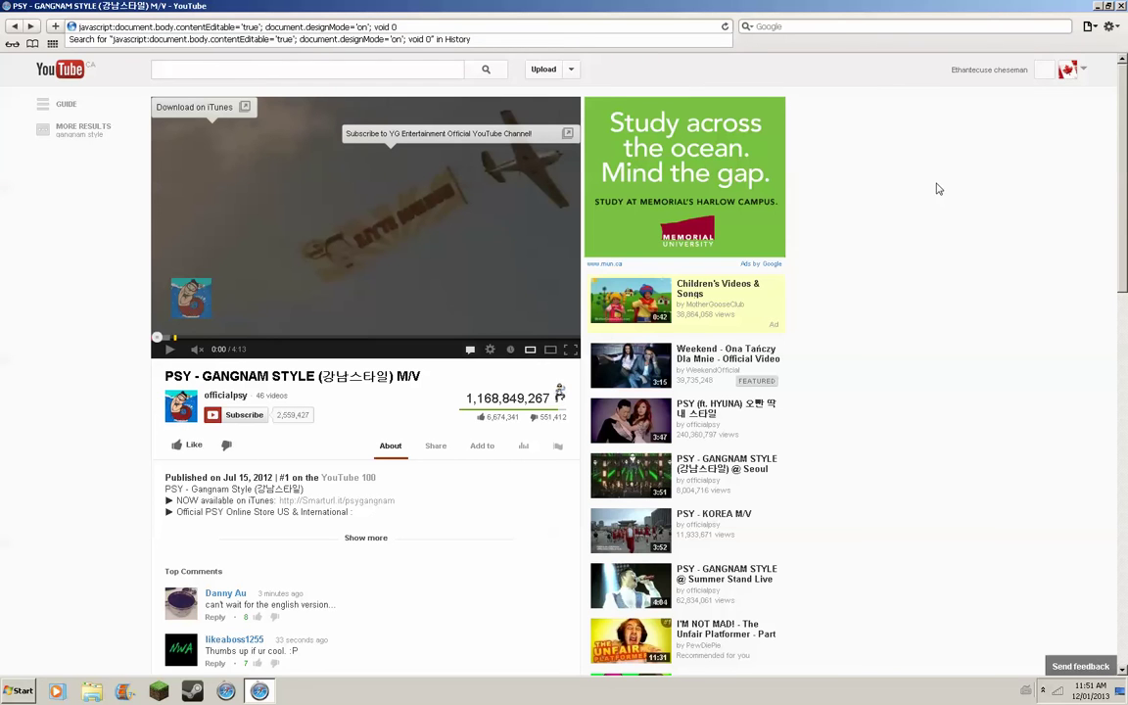
pyautogui.press('Return')
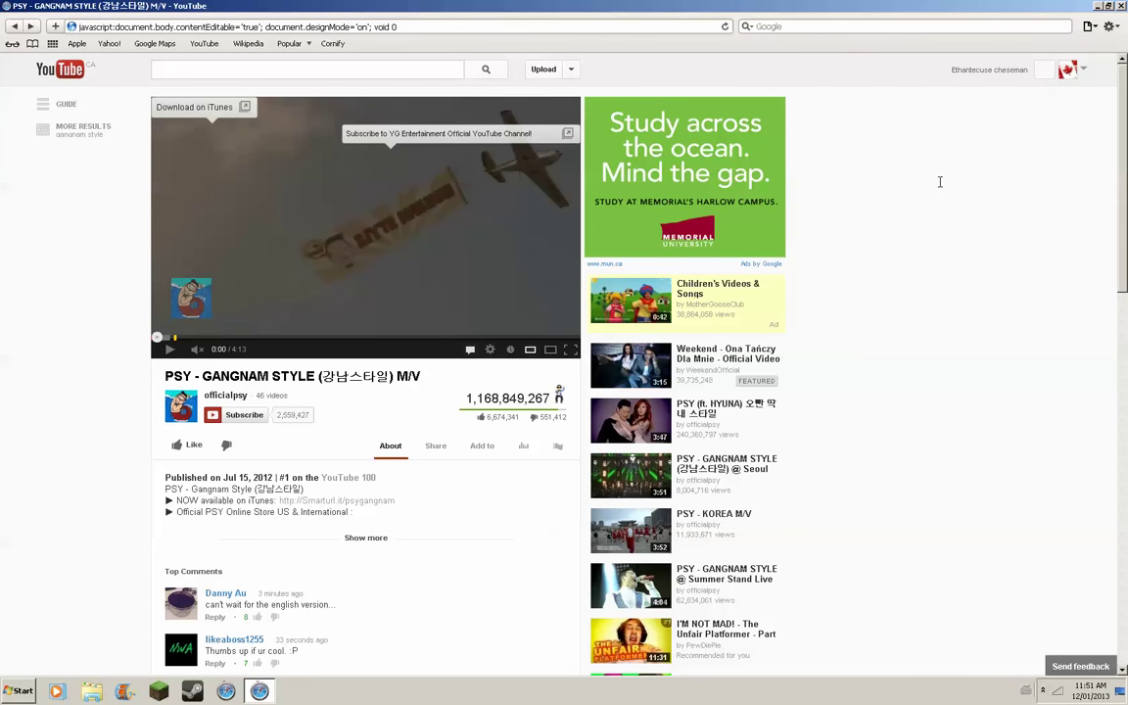
# Backspace away the video title, view count, subscriber count and Subscribe label
pyautogui.click(394, 376)
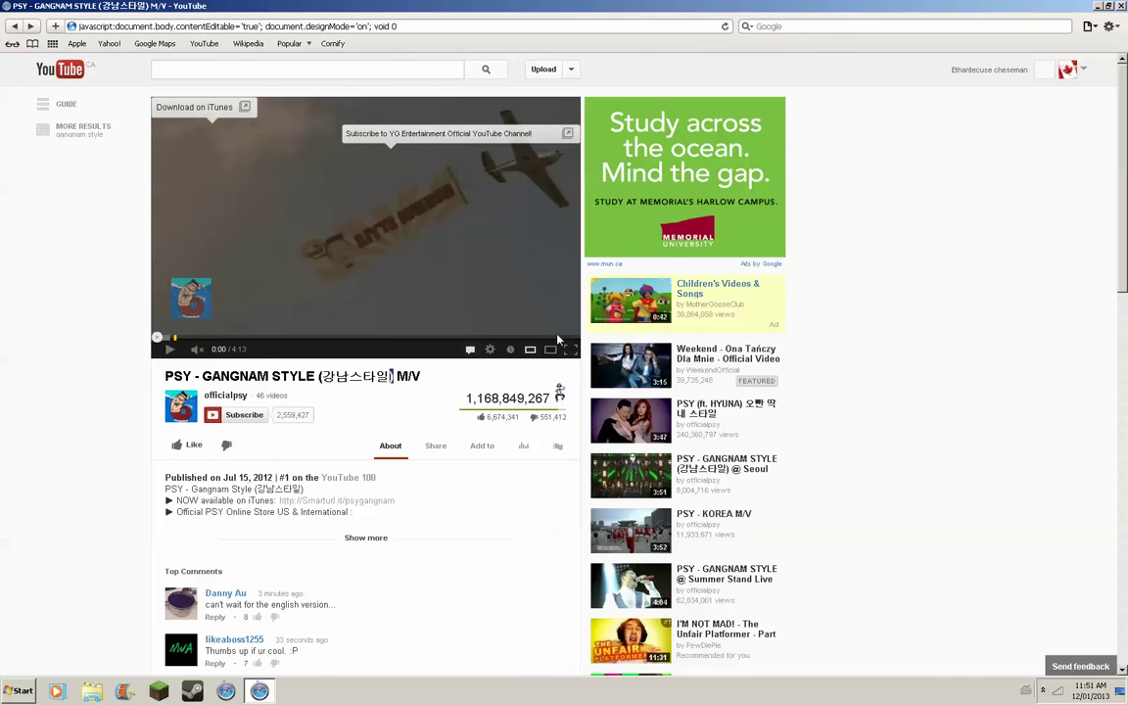
pyautogui.press('BackSpace')
pyautogui.press('BackSpace')
pyautogui.press('BackSpace')
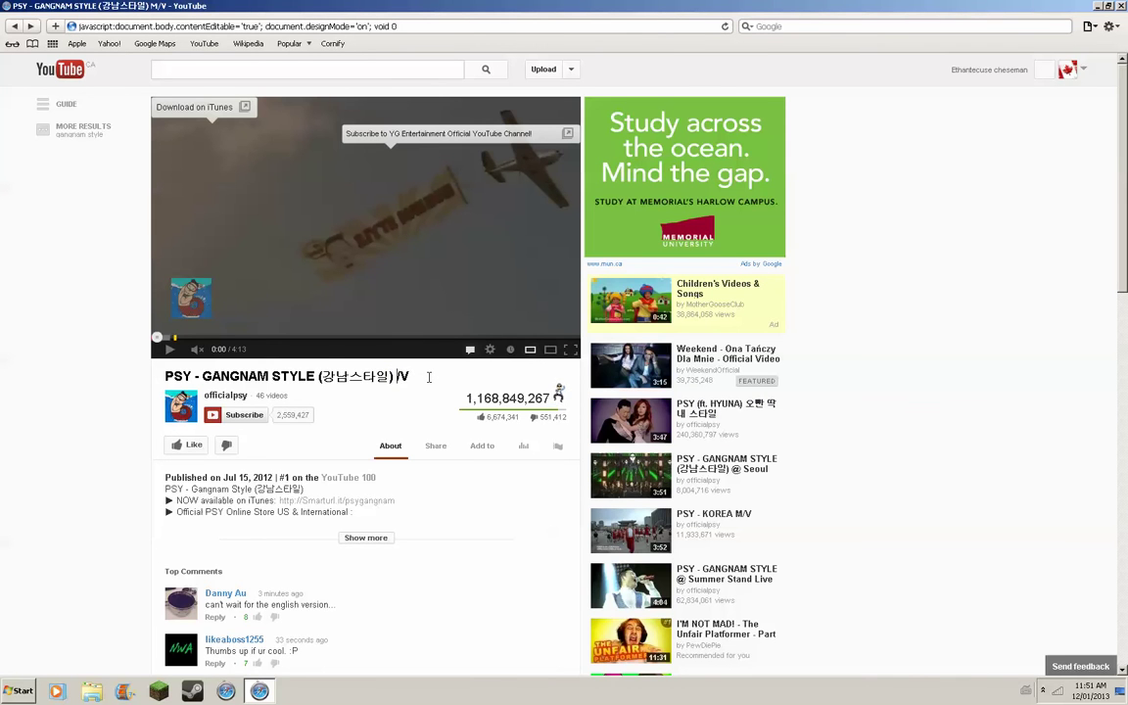
pyautogui.press('BackSpace')
pyautogui.press('BackSpace')
pyautogui.press('BackSpace')
pyautogui.press('BackSpace')
pyautogui.press('BackSpace')
pyautogui.press('BackSpace')
pyautogui.press('BackSpace')
pyautogui.press('BackSpace')
pyautogui.press('BackSpace')
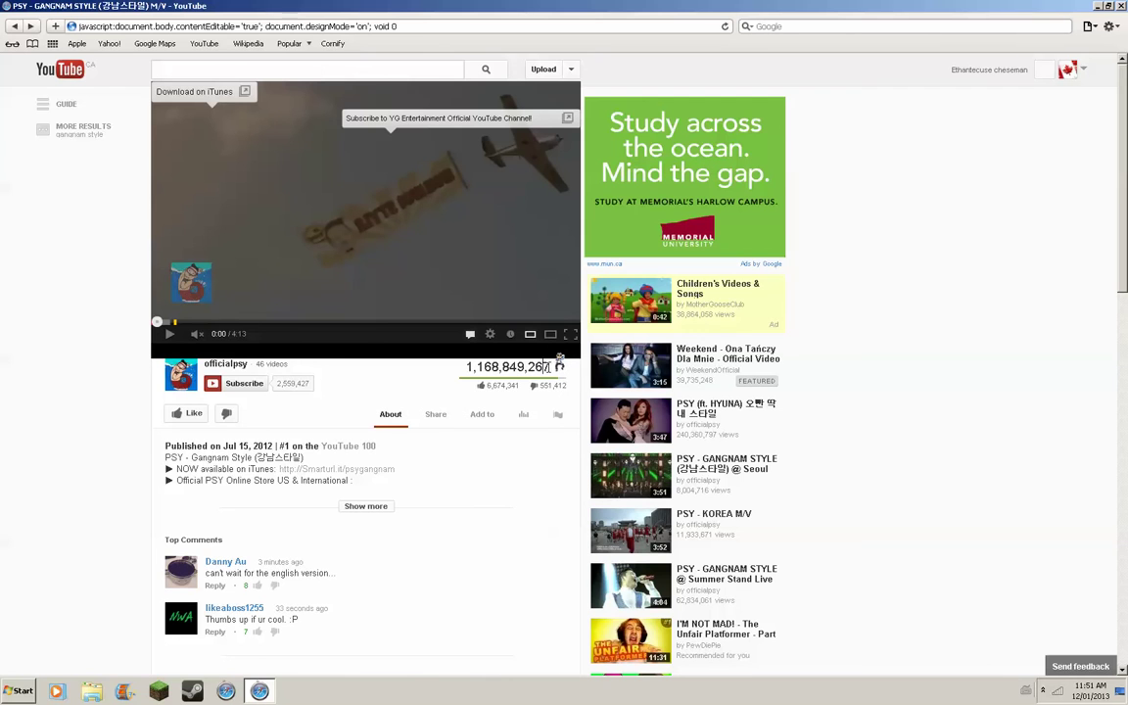
pyautogui.press('Home')
pyautogui.press('BackSpace')
pyautogui.press('BackSpace')
pyautogui.press('BackSpace')
pyautogui.press('BackSpace')
pyautogui.press('BackSpace')
pyautogui.press('BackSpace')
pyautogui.press('BackSpace')
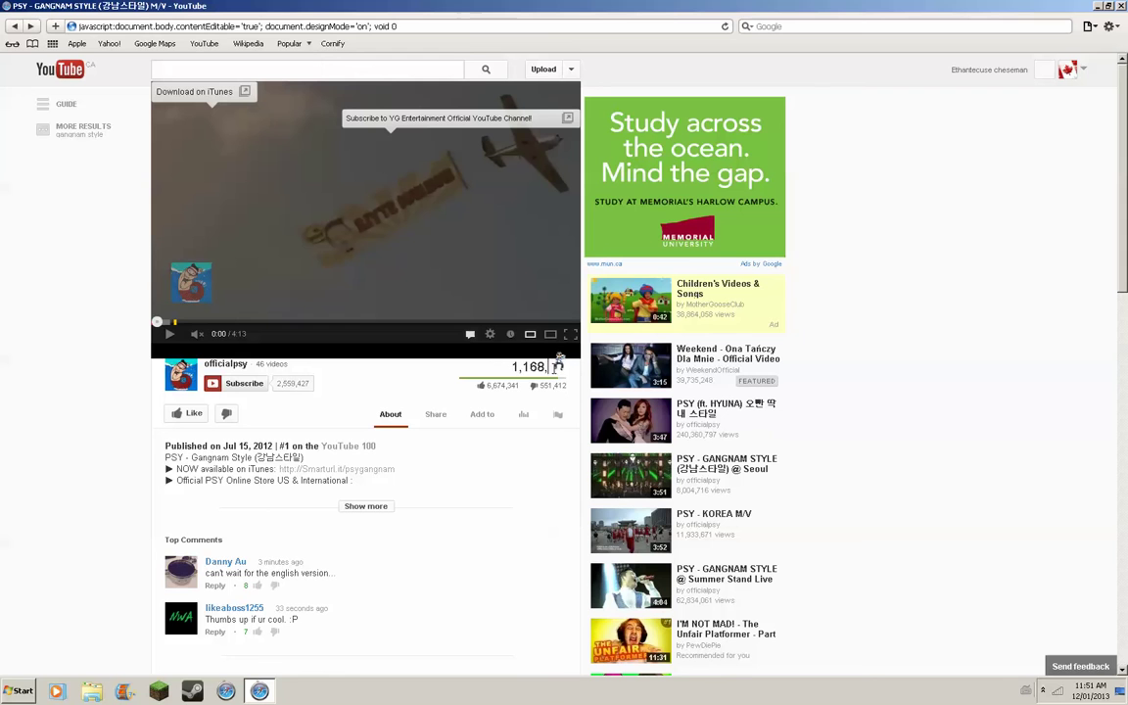
pyautogui.press('BackSpace')
pyautogui.press('BackSpace')
pyautogui.press('BackSpace')
pyautogui.press('BackSpace')
pyautogui.press('BackSpace')
pyautogui.write('ooooooooooooooo')
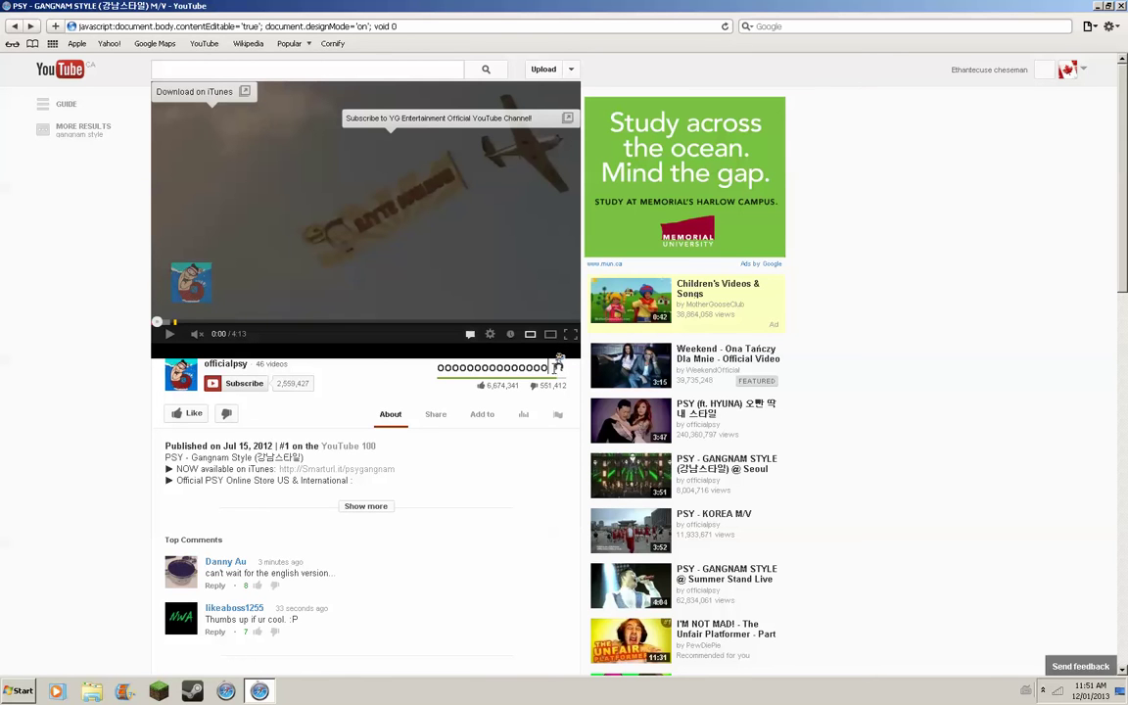
pyautogui.press('BackSpace')
pyautogui.press('BackSpace')
pyautogui.press('BackSpace')
pyautogui.press('BackSpace')
pyautogui.press('BackSpace')
pyautogui.press('BackSpace')
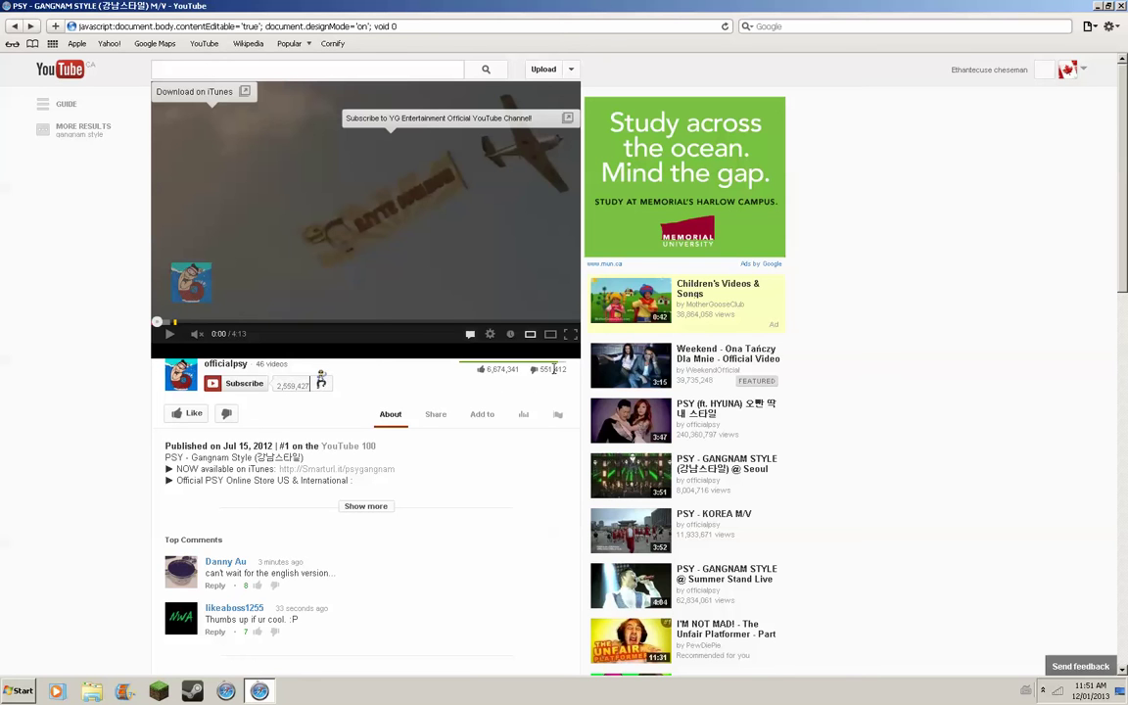
pyautogui.press('BackSpace')
pyautogui.press('BackSpace')
pyautogui.press('BackSpace')
pyautogui.press('BackSpace')
pyautogui.press('BackSpace')
pyautogui.press('BackSpace')
pyautogui.press('BackSpace')
pyautogui.press('BackSpace')
pyautogui.press('BackSpace')
pyautogui.press('BackSpace')
pyautogui.press('BackSpace')
pyautogui.press('BackSpace')
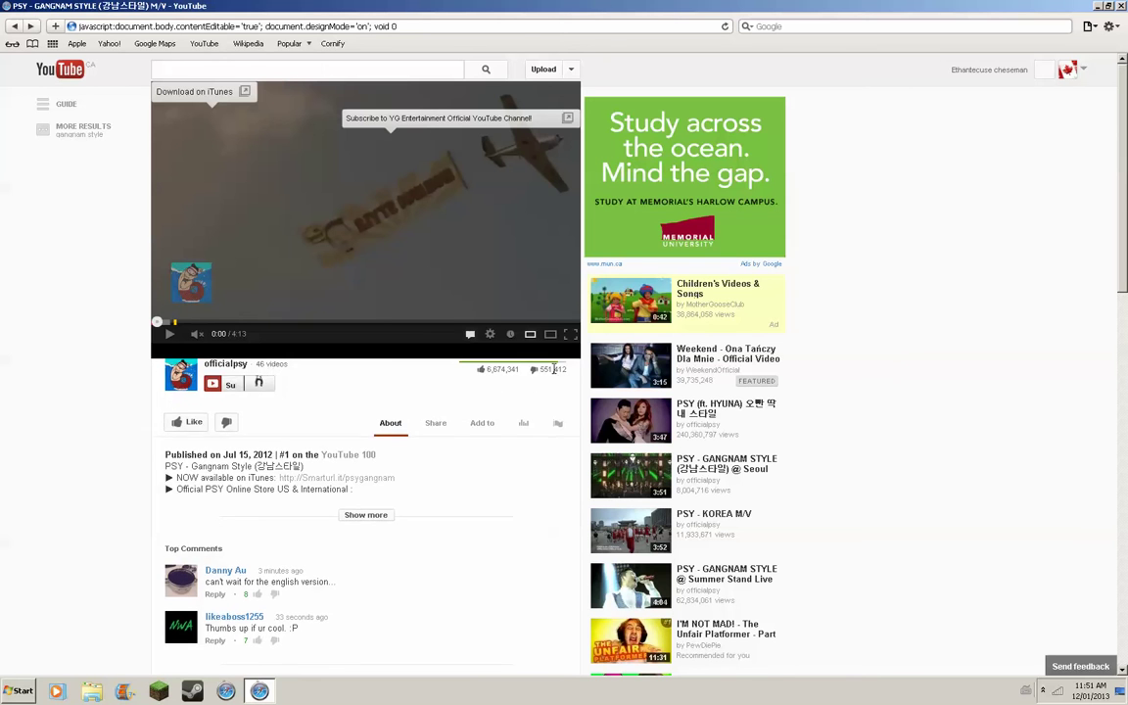
pyautogui.press('BackSpace')
pyautogui.press('BackSpace')
pyautogui.press('BackSpace')
pyautogui.press('BackSpace')
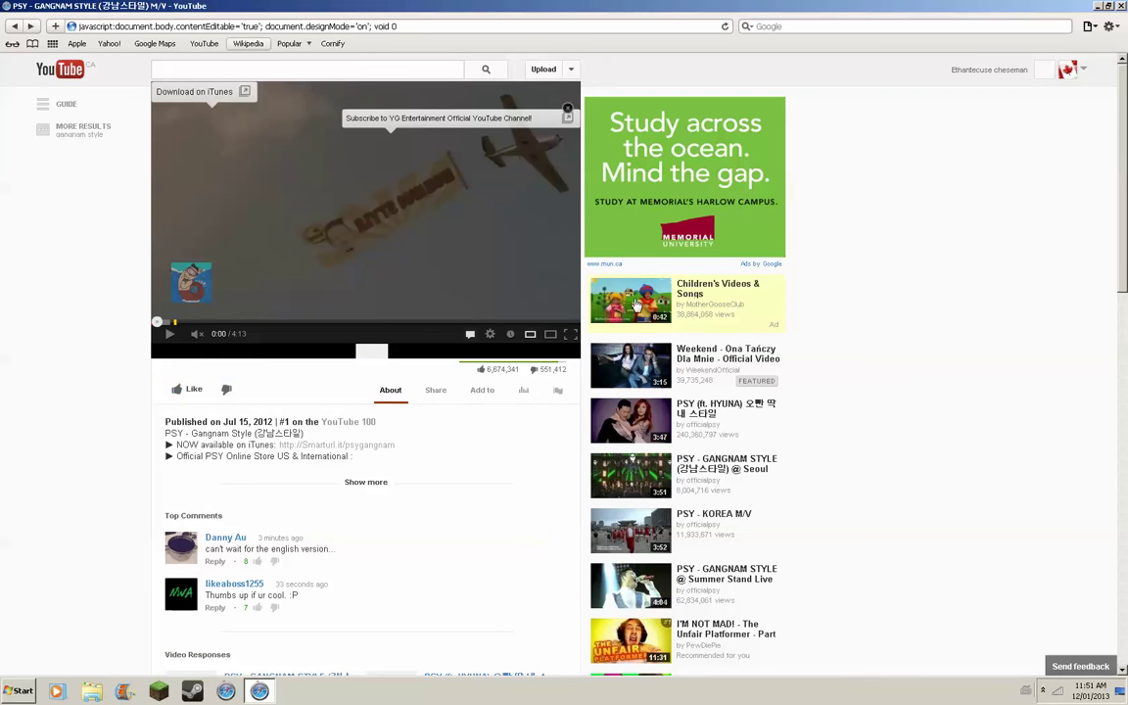
pyautogui.scroll(-1, 333, 485)
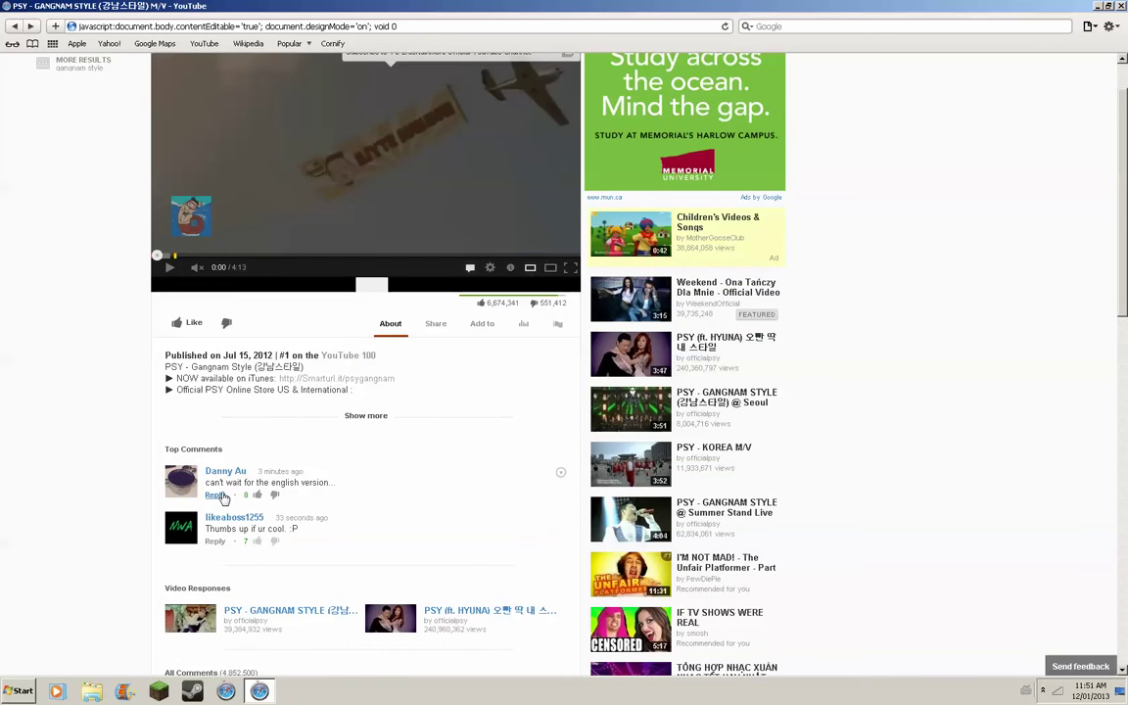
pyautogui.scroll(-3, 225, 489)
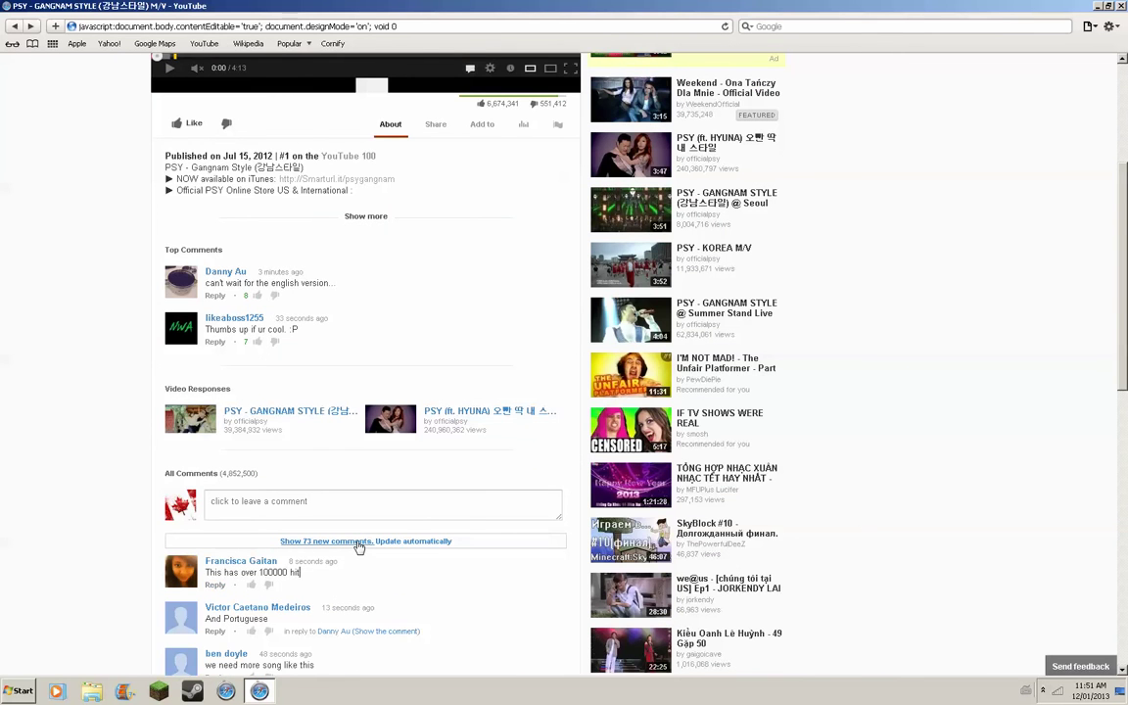
# Trim the 'This has over 100000 hit' comment, reload the page, and expand the description
pyautogui.press('BackSpace')
pyautogui.press('BackSpace')
pyautogui.press('BackSpace')
pyautogui.press('BackSpace')
pyautogui.press('BackSpace')
pyautogui.press('BackSpace')
pyautogui.press('F5')
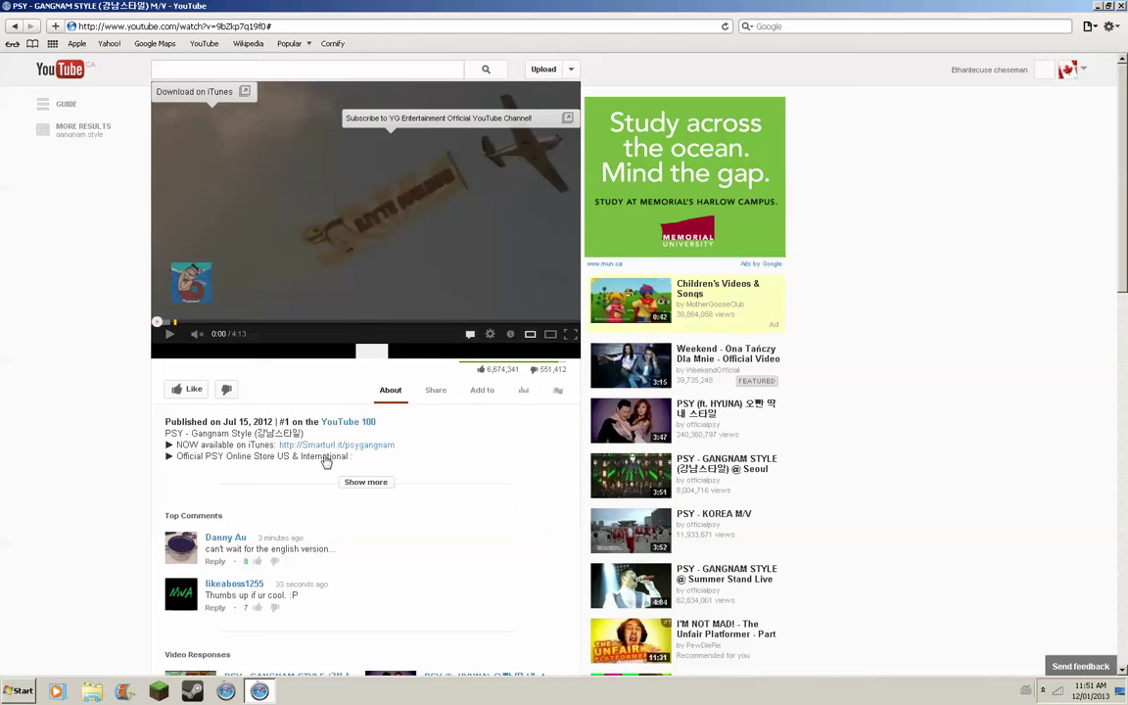
pyautogui.click(351, 463)
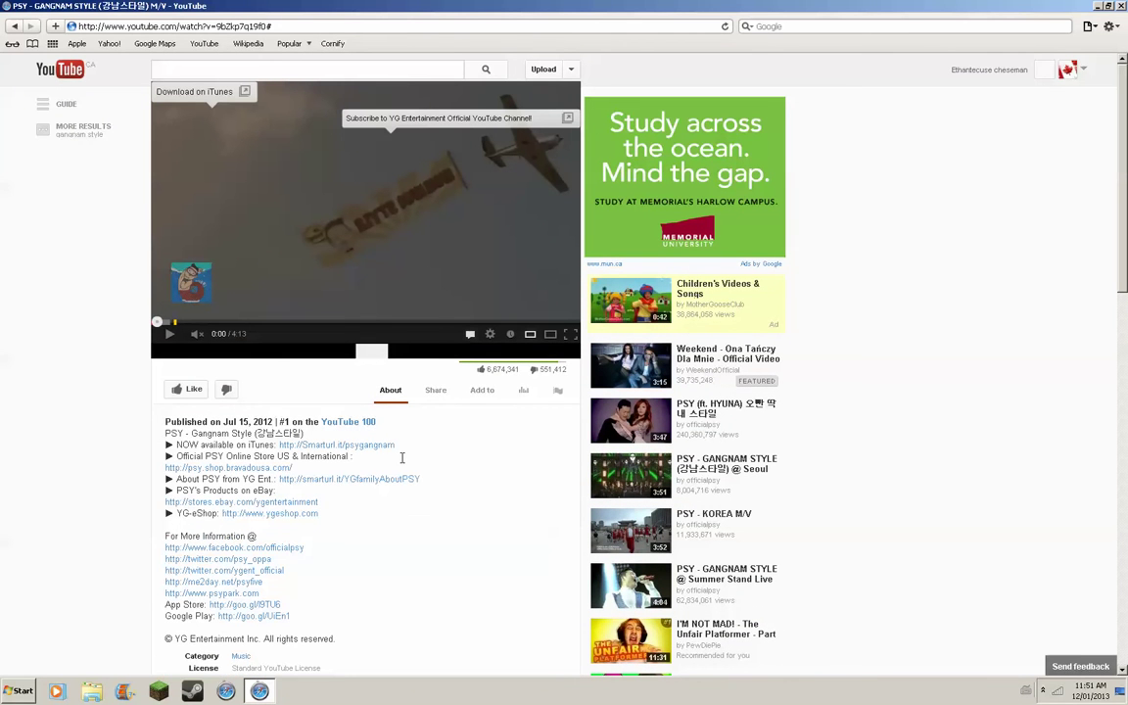
# Erase the About PSY line and most of the NOW available line
pyautogui.press('BackSpace')
pyautogui.press('BackSpace')
pyautogui.press('BackSpace')
pyautogui.press('BackSpace')
pyautogui.press('BackSpace')
pyautogui.press('BackSpace')
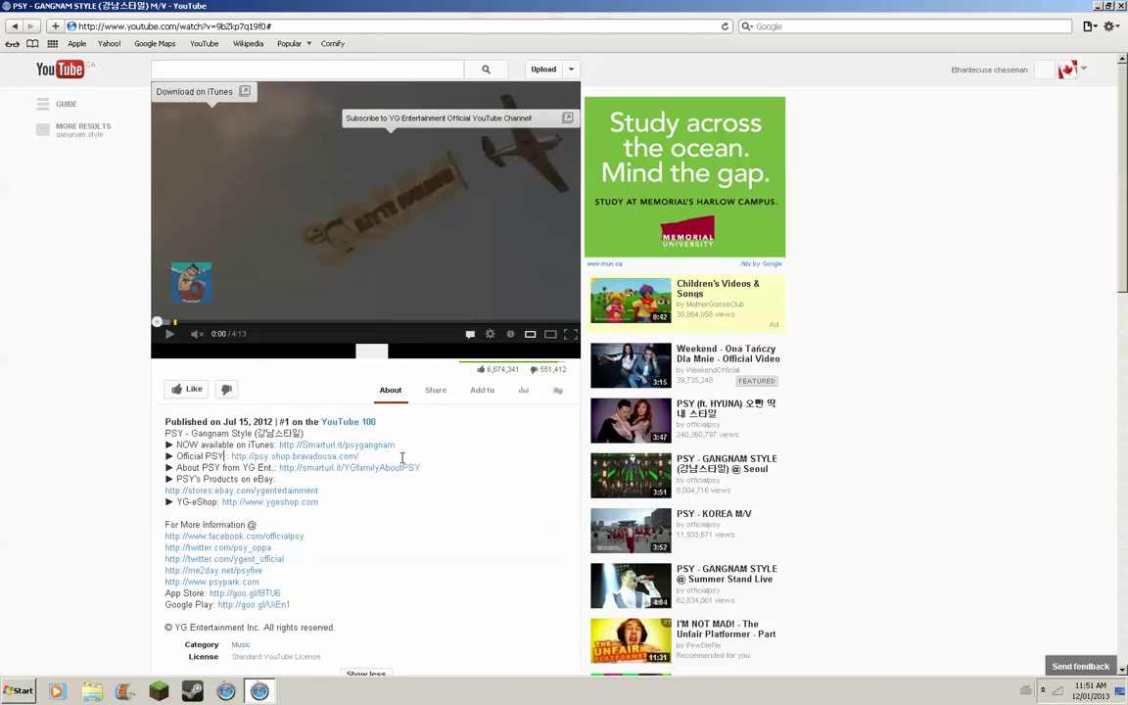
pyautogui.press('BackSpace')
pyautogui.press('BackSpace')
pyautogui.press('BackSpace')
pyautogui.press('BackSpace')
pyautogui.press('BackSpace')
pyautogui.press('BackSpace')
pyautogui.press('BackSpace')
pyautogui.press('BackSpace')
pyautogui.press('BackSpace')
pyautogui.press('BackSpace')
pyautogui.press('BackSpace')
pyautogui.press('BackSpace')
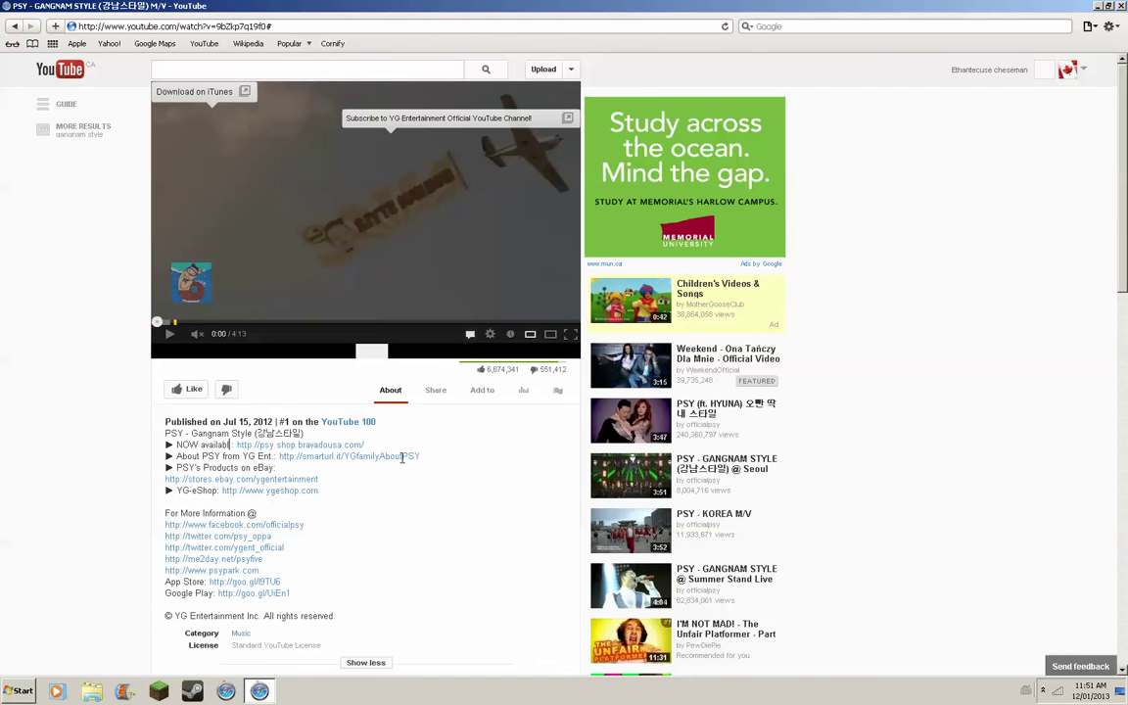
pyautogui.press('BackSpace')
pyautogui.press('BackSpace')
pyautogui.press('BackSpace')
pyautogui.press('BackSpace')
pyautogui.press('BackSpace')
pyautogui.press('BackSpace')
pyautogui.press('BackSpace')
pyautogui.press('BackSpace')
pyautogui.press('BackSpace')
pyautogui.press('BackSpace')
pyautogui.press('BackSpace')
pyautogui.press('BackSpace')
pyautogui.press('BackSpace')
pyautogui.press('BackSpace')
pyautogui.press('BackSpace')
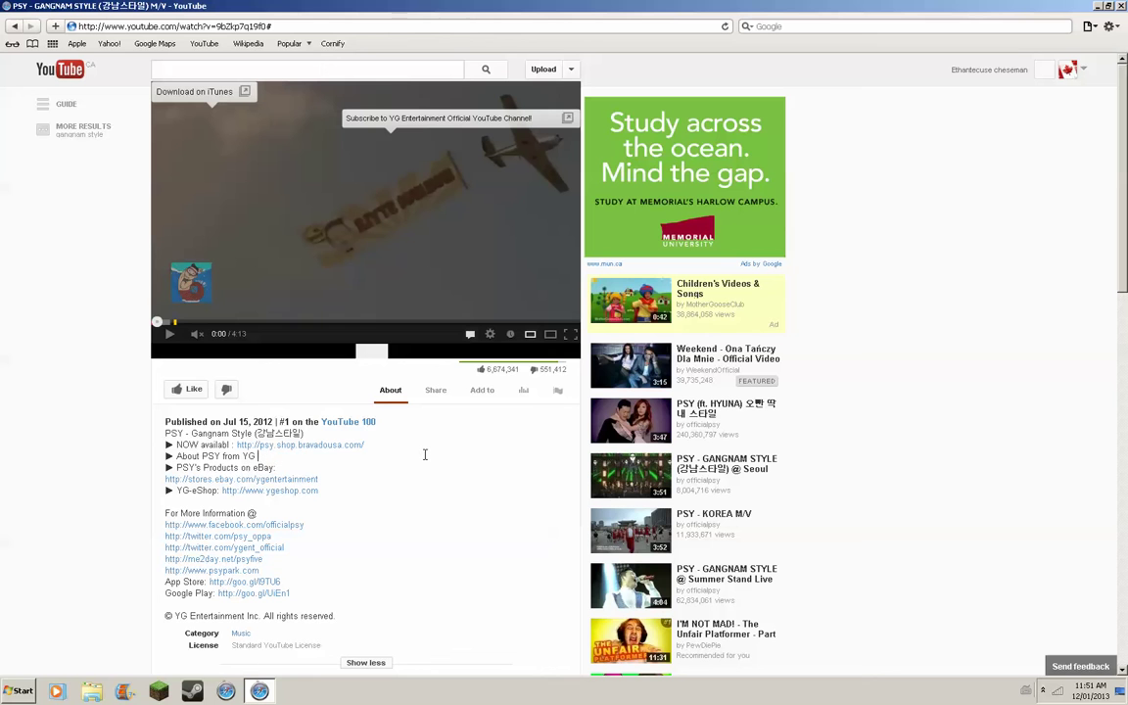
pyautogui.press('BackSpace')
pyautogui.press('BackSpace')
pyautogui.press('BackSpace')
pyautogui.press('BackSpace')
pyautogui.press('BackSpace')
pyautogui.press('BackSpace')
pyautogui.press('BackSpace')
pyautogui.press('BackSpace')
pyautogui.press('BackSpace')
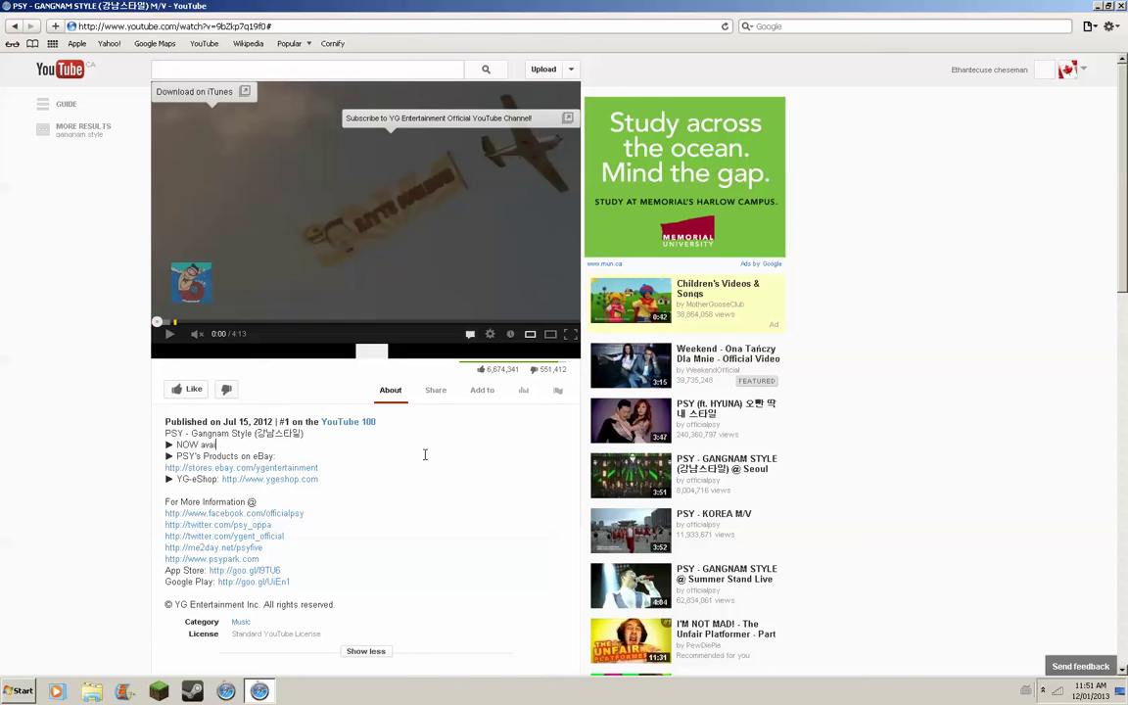
pyautogui.press('BackSpace')
pyautogui.press('BackSpace')
pyautogui.press('BackSpace')
pyautogui.press('BackSpace')
pyautogui.press('BackSpace')
pyautogui.press('BackSpace')
pyautogui.press('BackSpace')
pyautogui.press('BackSpace')
pyautogui.press('BackSpace')
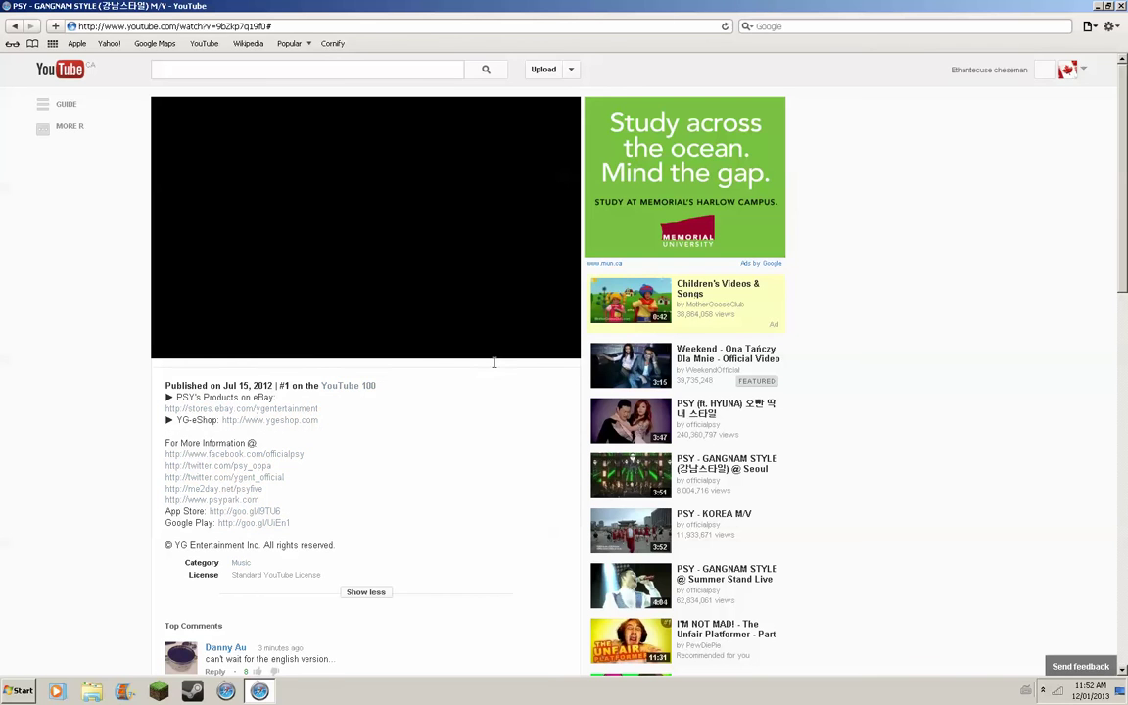
pyautogui.scroll(-5, 291, 588)
pyautogui.scroll(5, 392, 490)
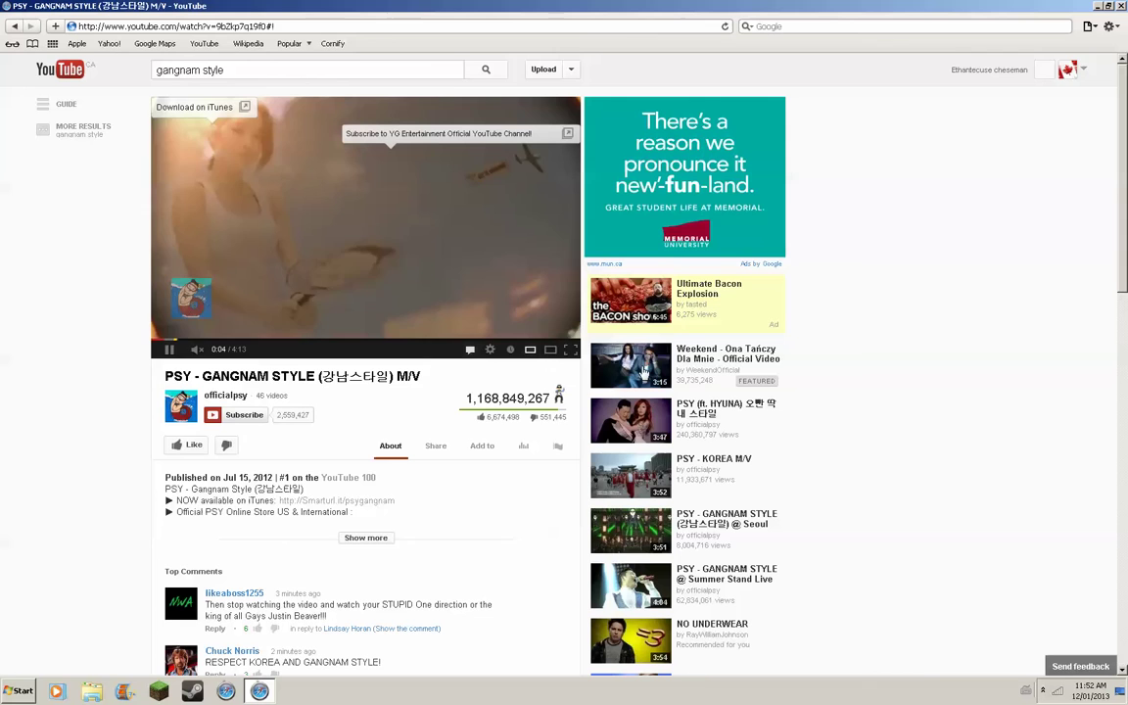
# Close the browser and run CLICK HERE.vbs, dismissing its first compilation error
pyautogui.click(1120, 5)
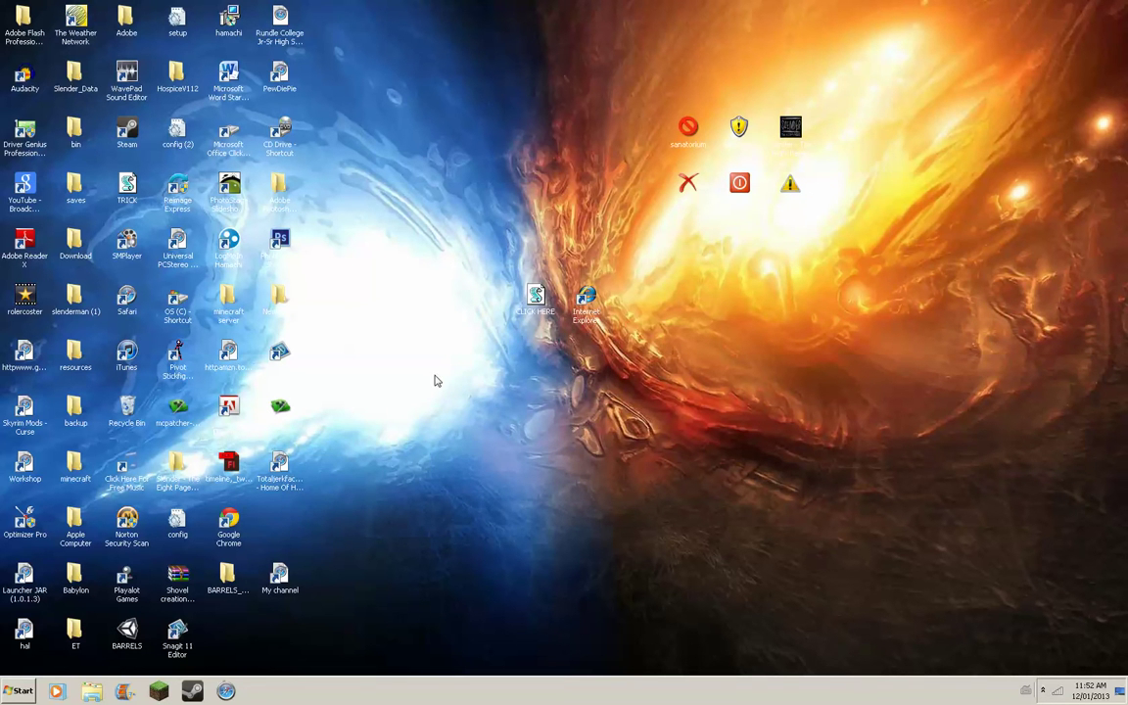
pyautogui.doubleClick(530, 310)
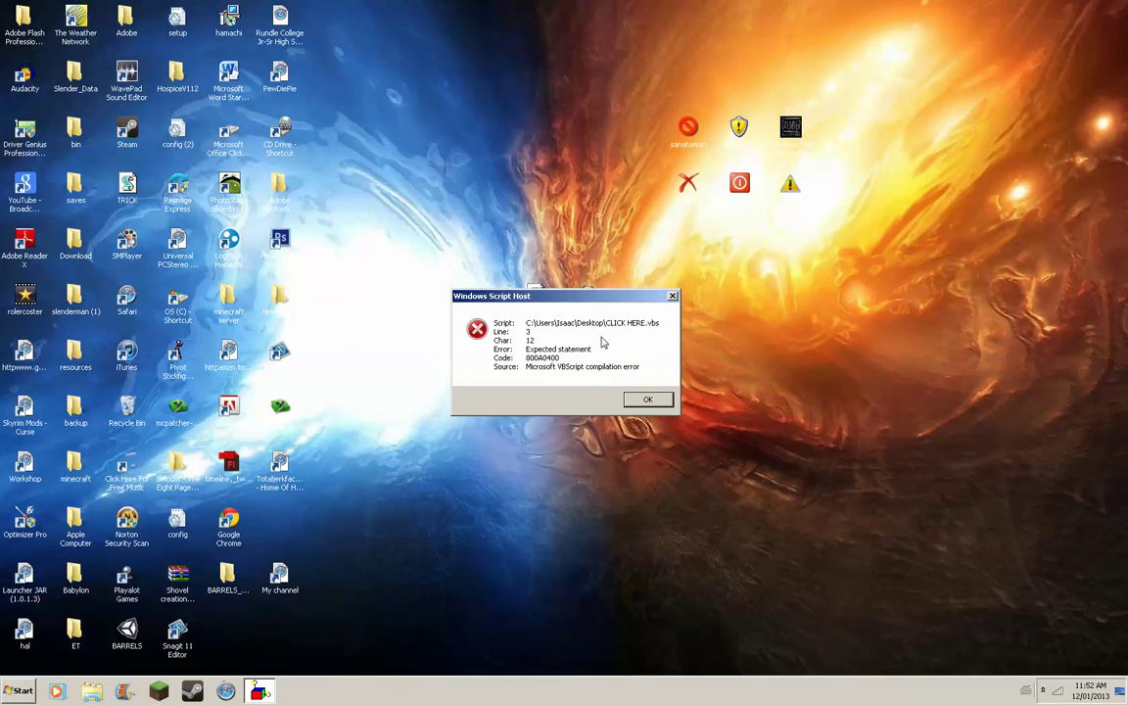
pyautogui.moveTo(591, 299)
pyautogui.mouseDown()
pyautogui.moveTo(554, 379)
pyautogui.moveTo(527, 311)
pyautogui.mouseUp()
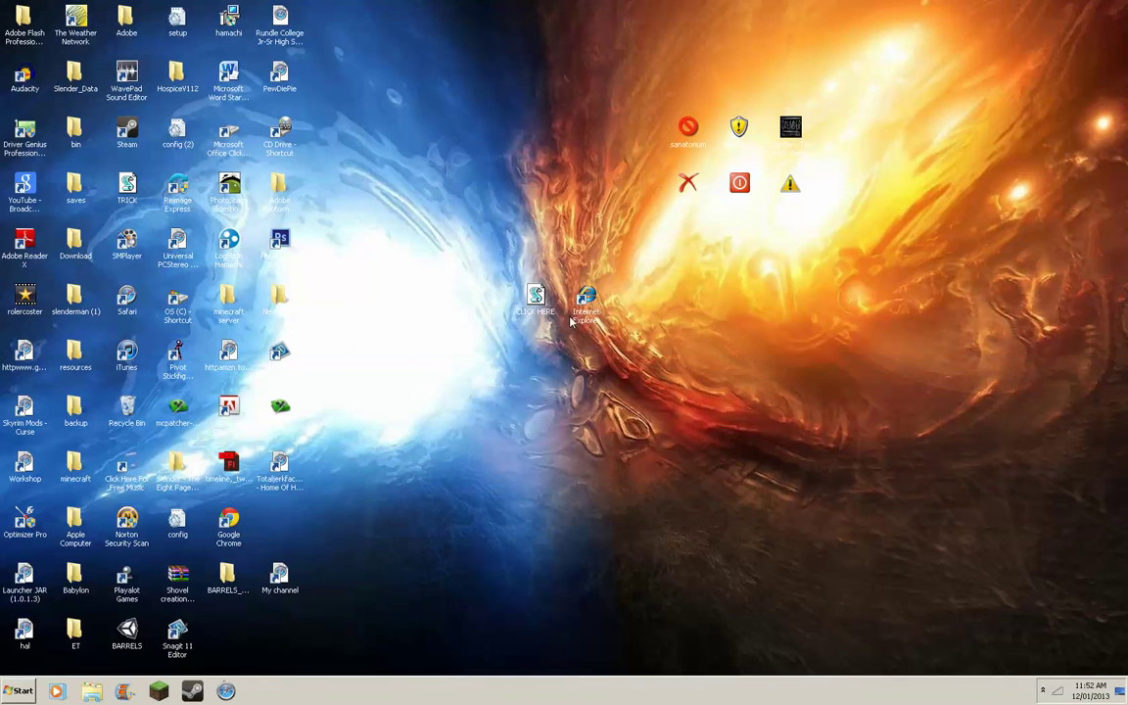
pyautogui.click(647, 399)
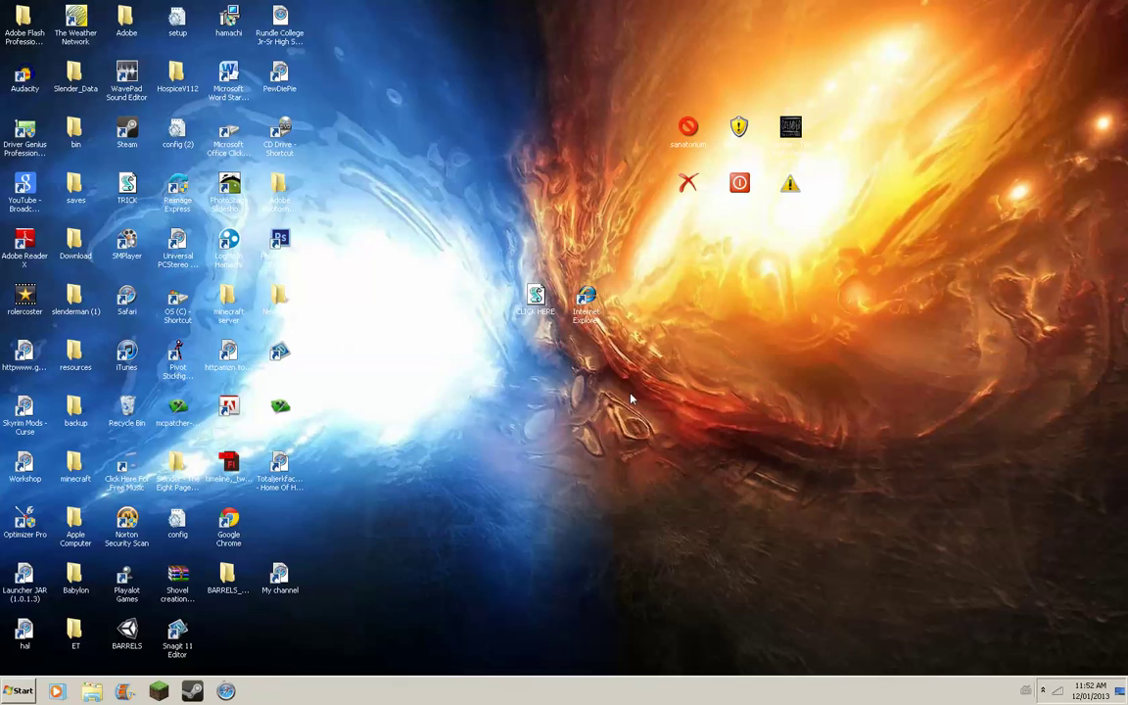
# Keep dismissing the reappearing error and relaunch the CLICK HERE script twice
pyautogui.doubleClick(533, 302)
pyautogui.press('Return')
pyautogui.doubleClick(534, 298)
pyautogui.press('Return')
pyautogui.doubleClick(535, 298)
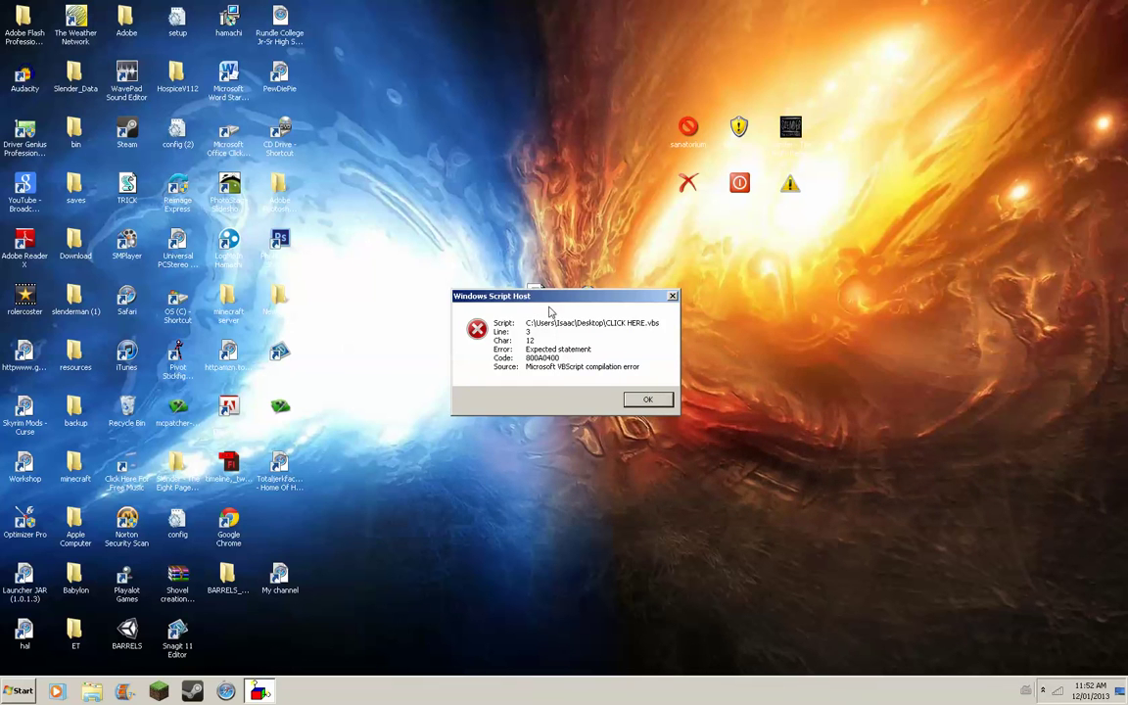
pyautogui.click(647, 399)
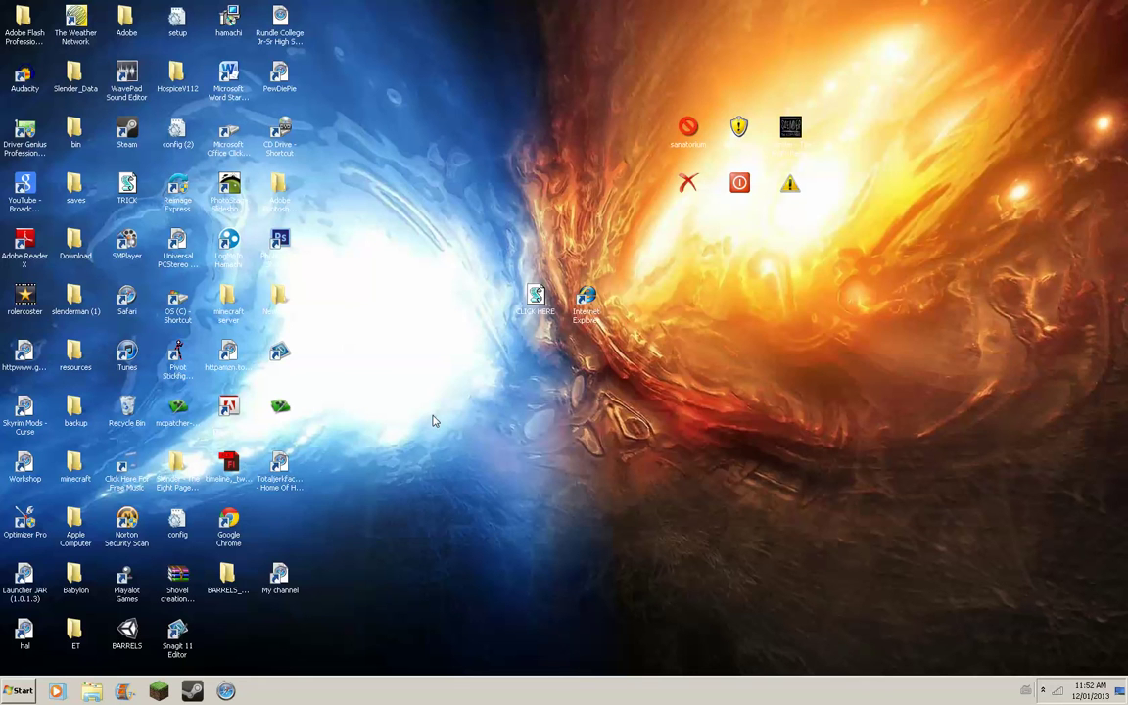
pyautogui.doubleClick(548, 311)
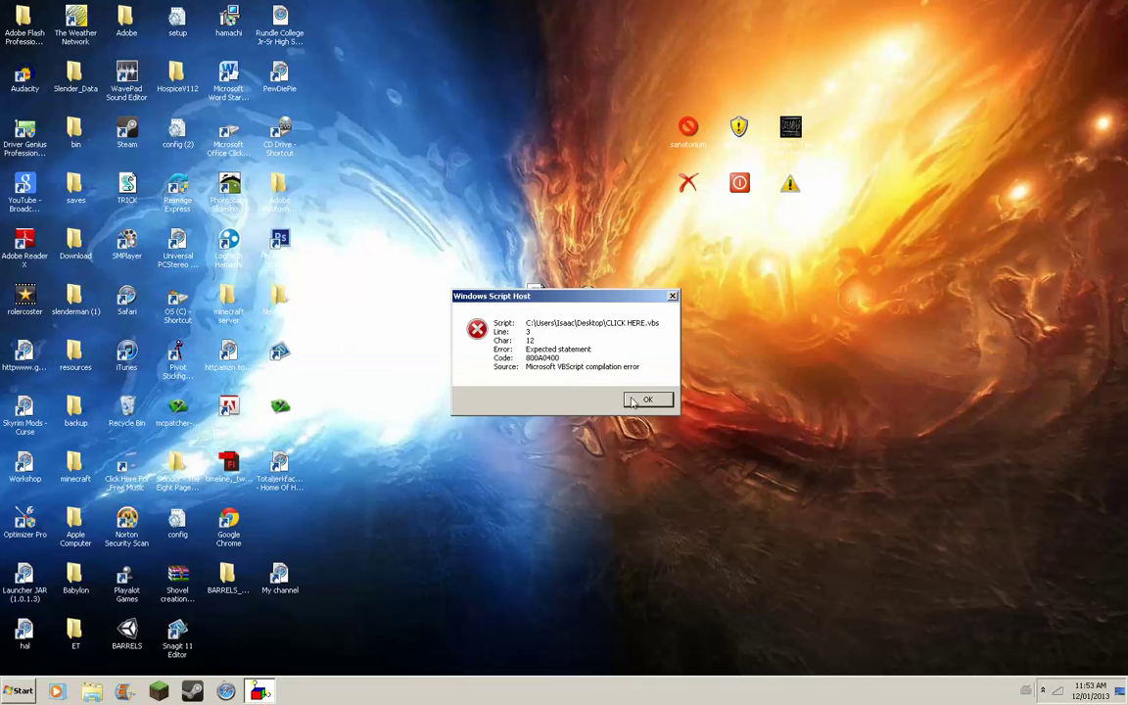
pyautogui.press('Return')
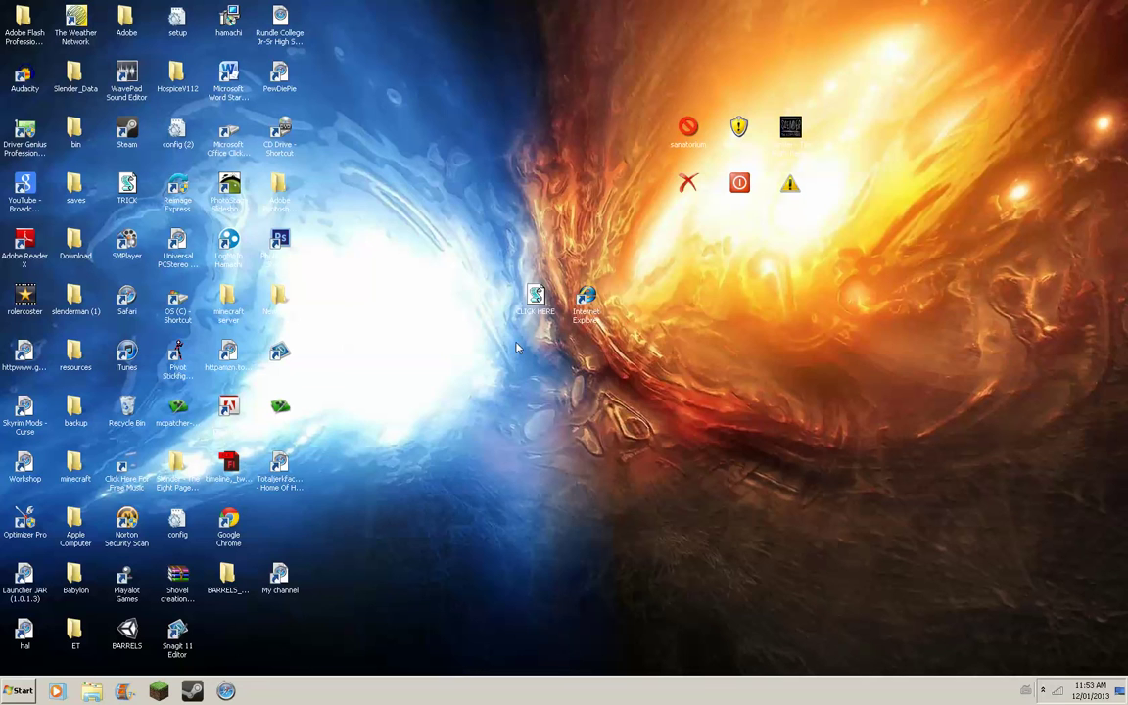
pyautogui.doubleClick(528, 311)
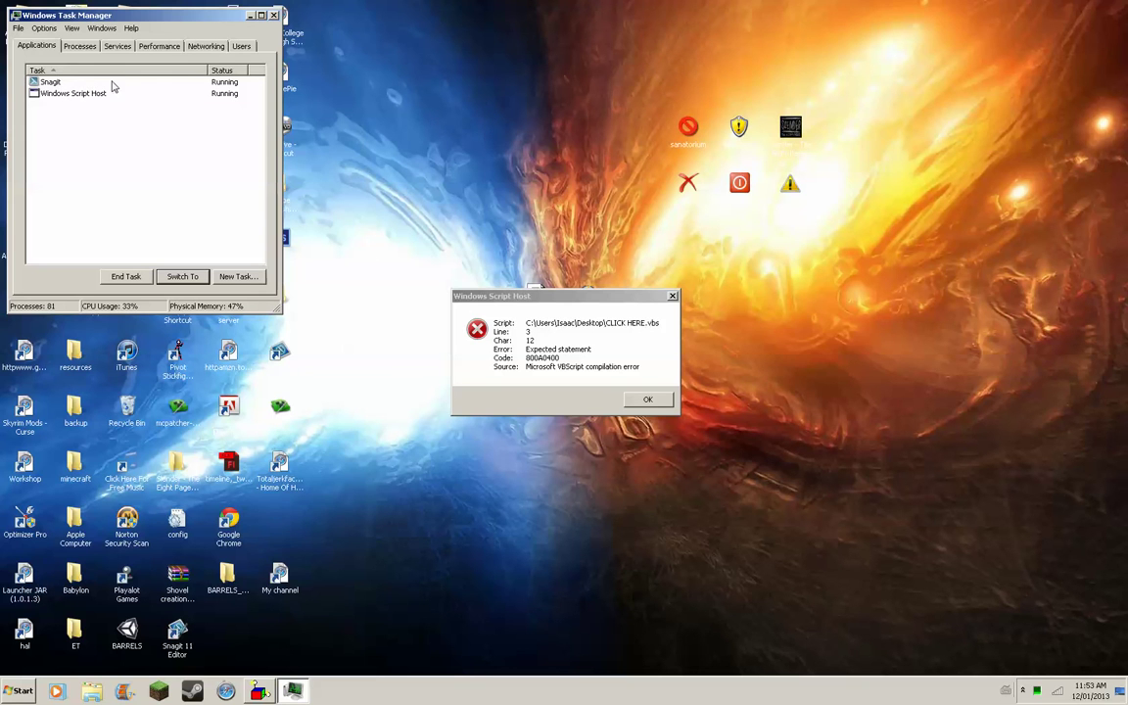
# End the Windows Script Host task in Task Manager, then close Task Manager
pyautogui.click(78, 93)
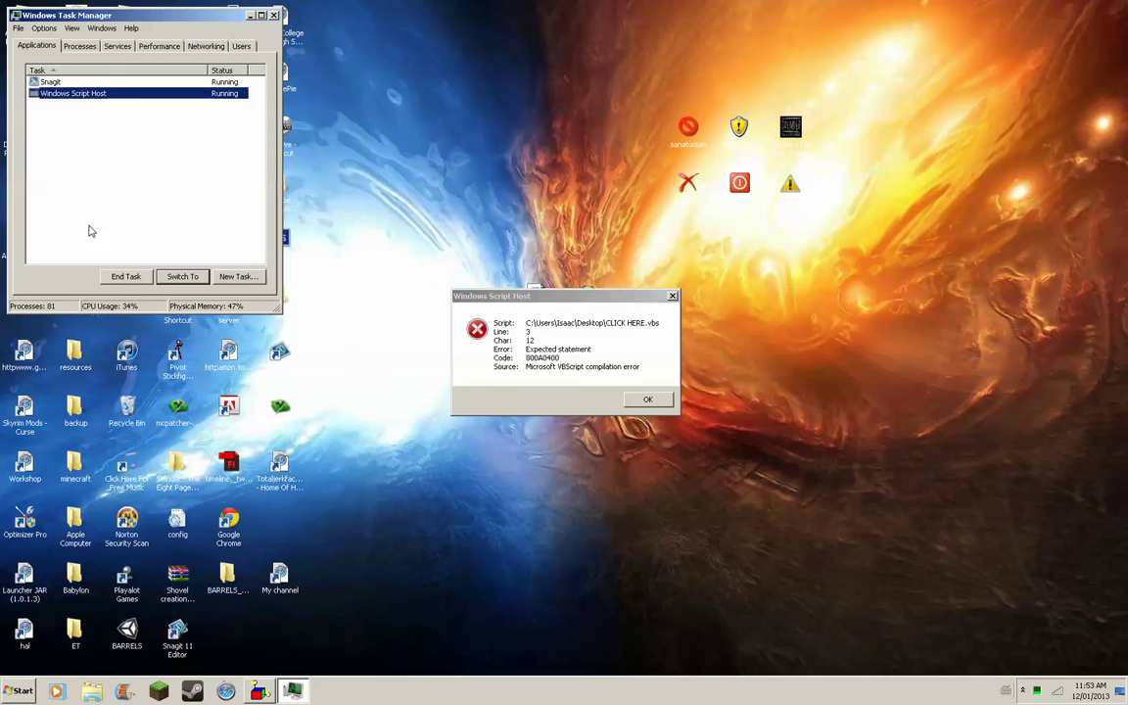
pyautogui.click(123, 280)
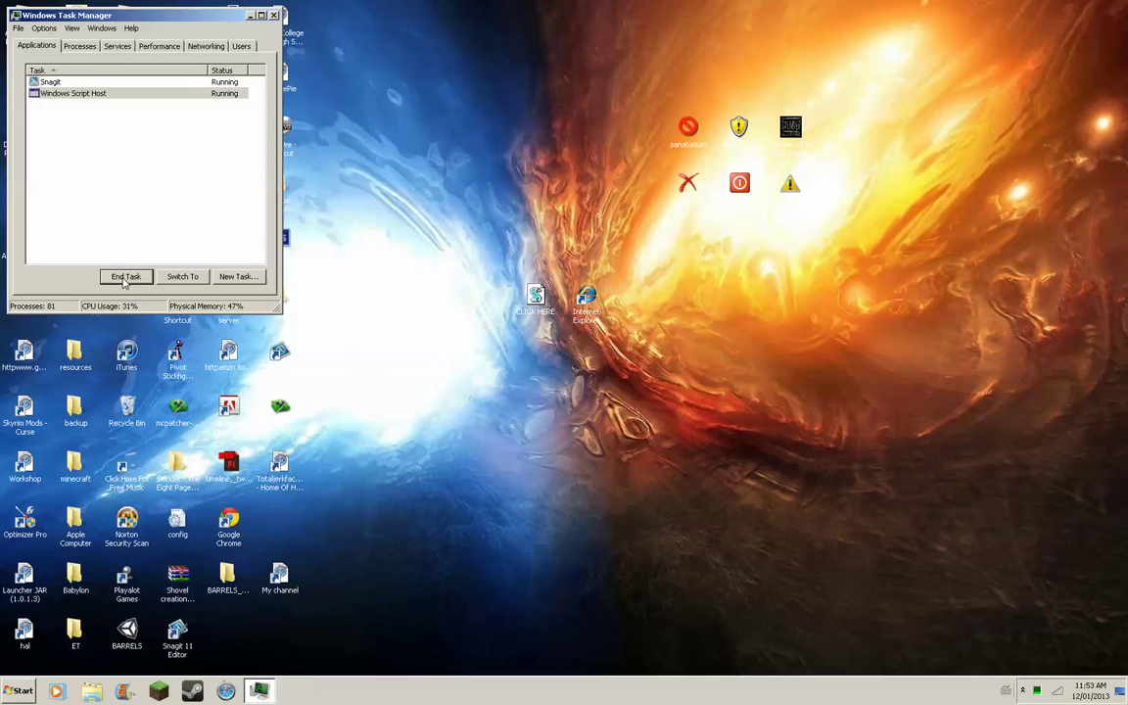
pyautogui.click(274, 15)
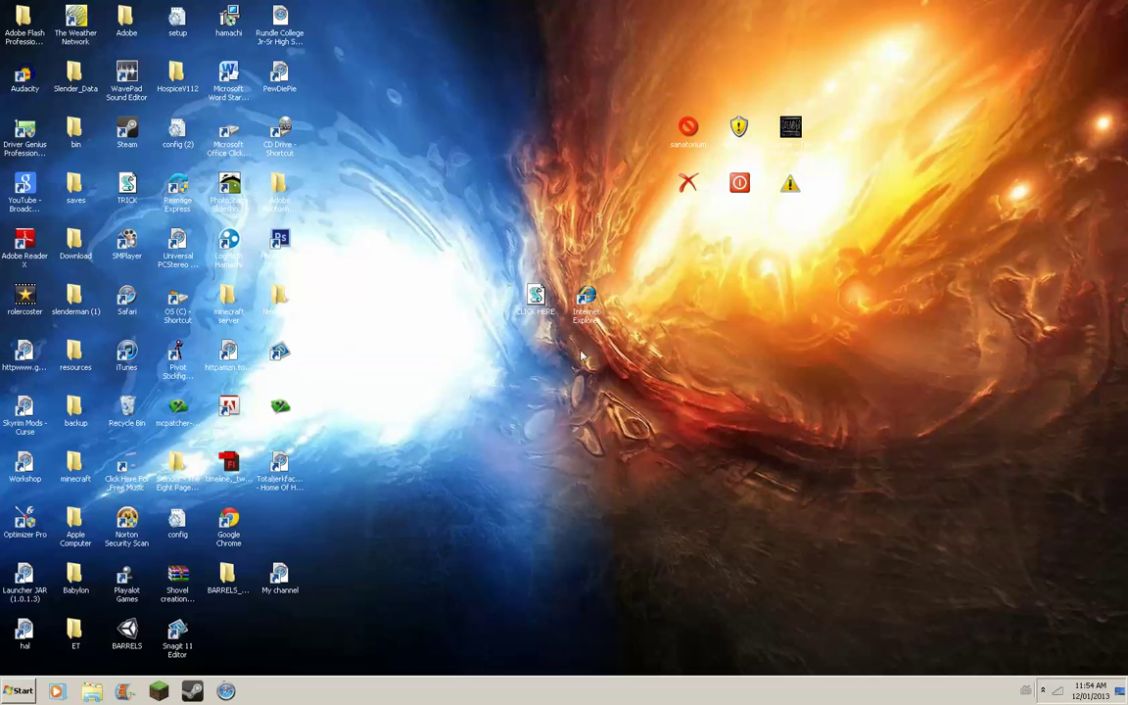
pyautogui.press('Down')
pyautogui.click(590, 309)
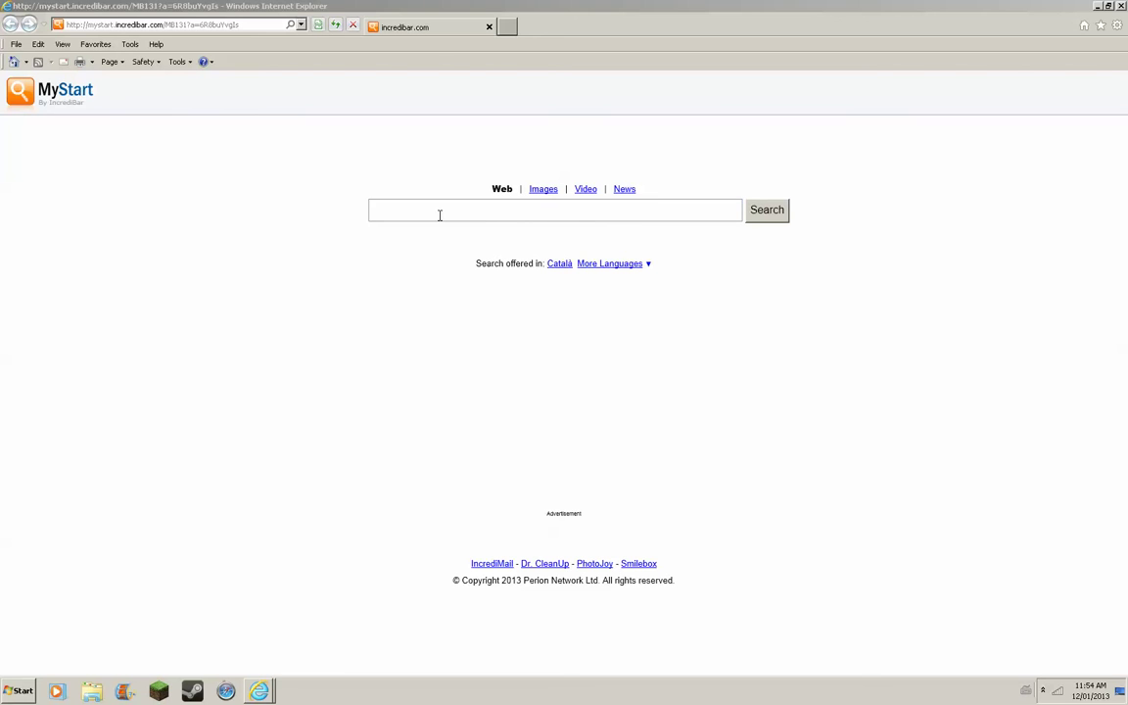
pyautogui.write('write what you want the computer to rite here')
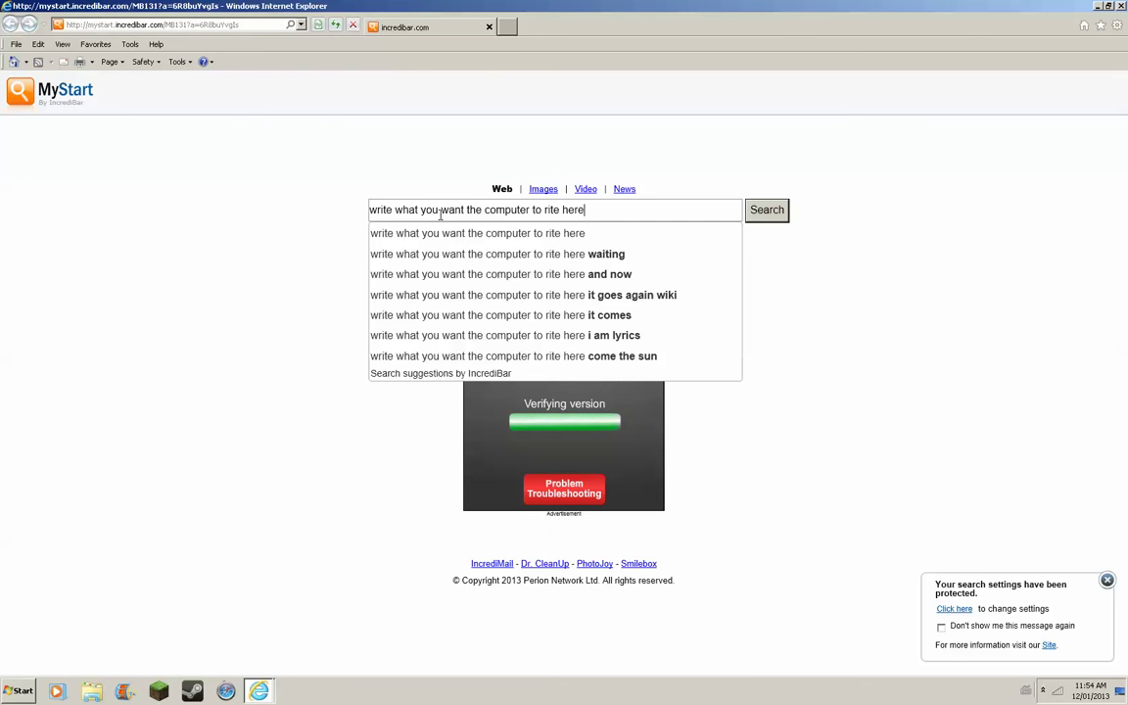
# Let the auto-typer paste its phrase into the MyStart search box and clear it
pyautogui.write('write what you want the computer to rite here')
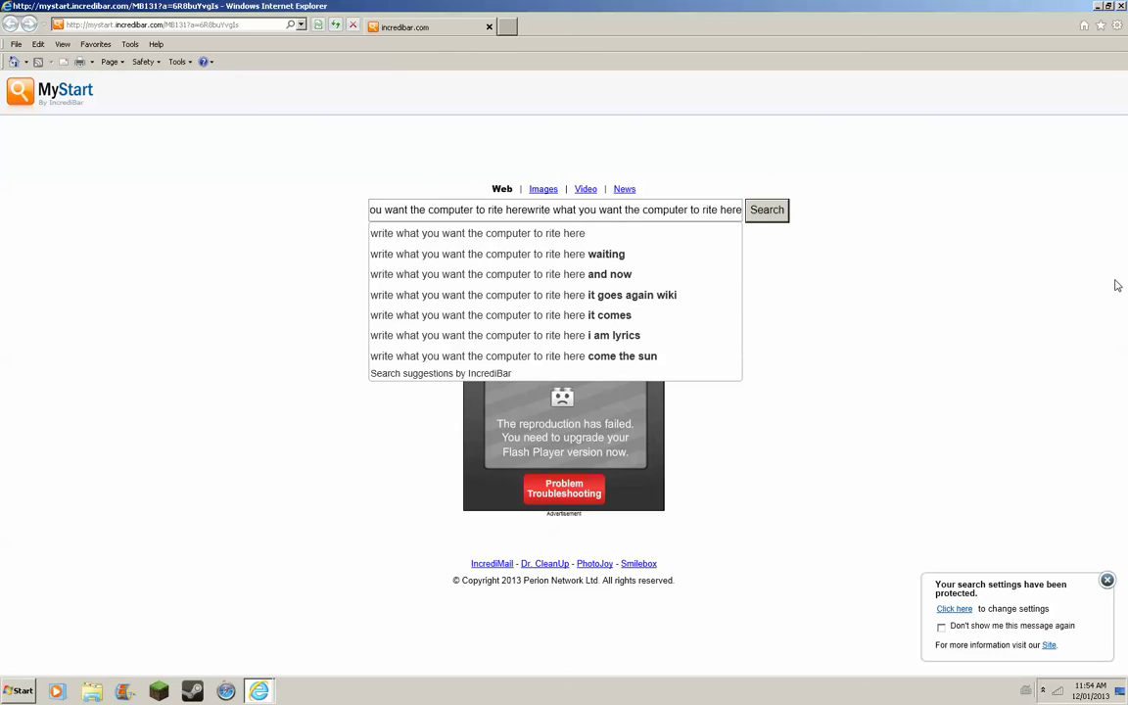
pyautogui.press('BackSpace')
pyautogui.press('BackSpace')
pyautogui.press('BackSpace')
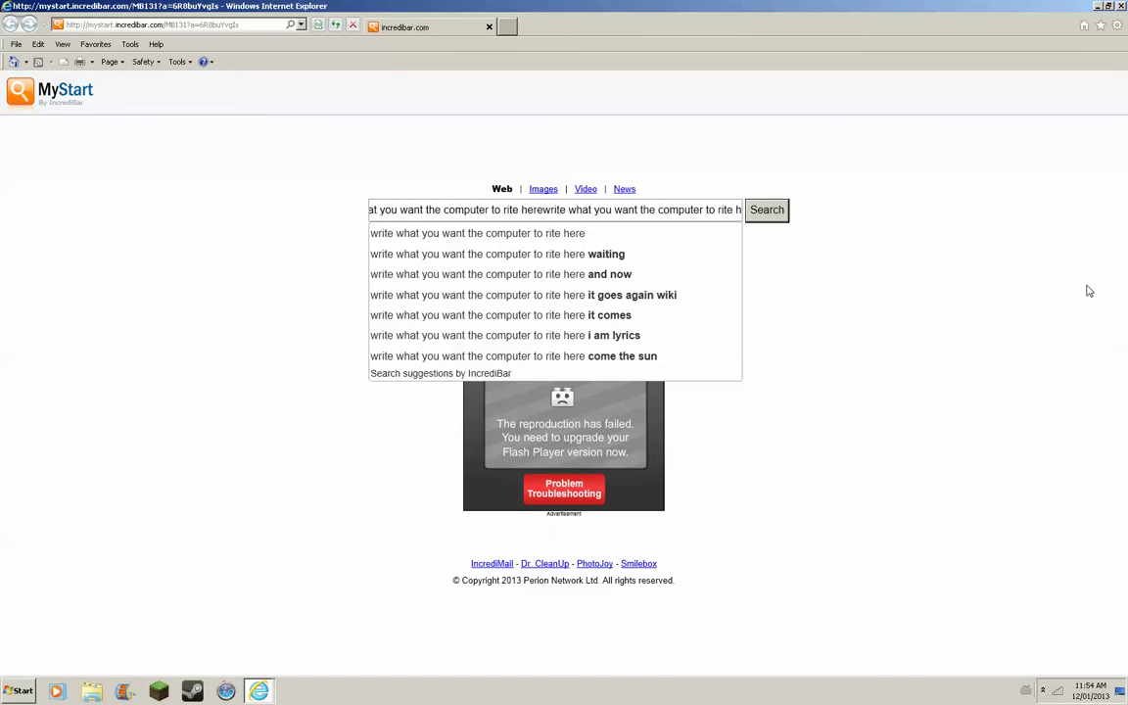
pyautogui.press('BackSpace')
pyautogui.press('BackSpace')
pyautogui.press('BackSpace')
pyautogui.press('BackSpace')
pyautogui.press('BackSpace')
pyautogui.press('BackSpace')
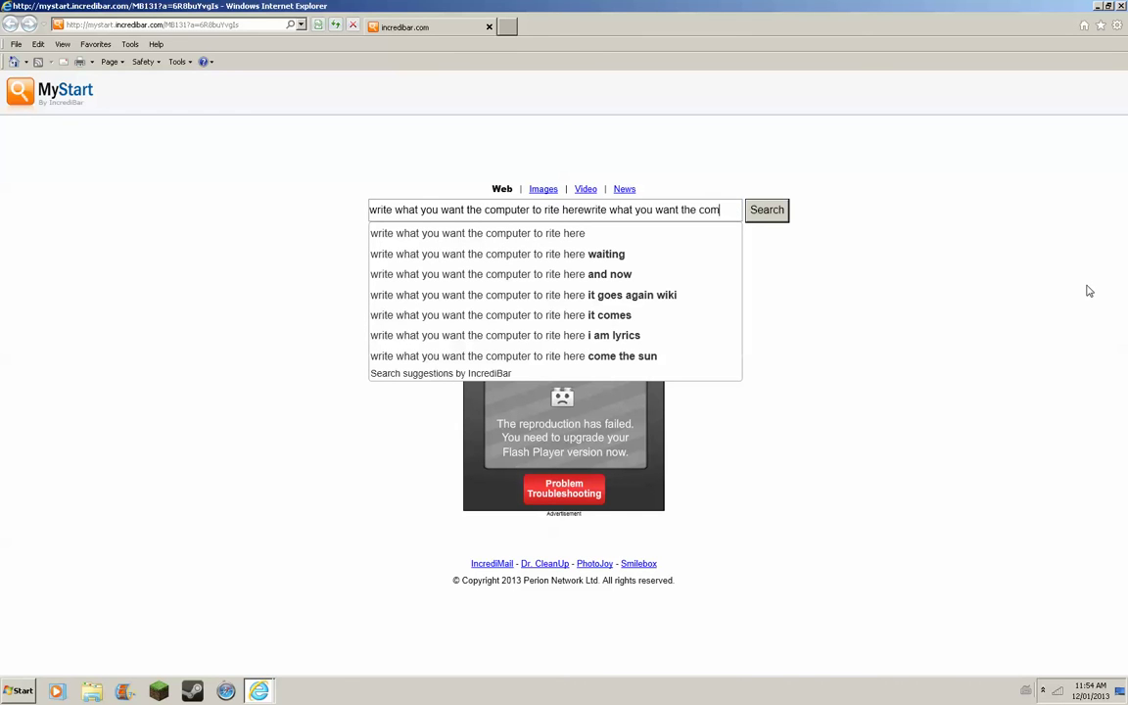
pyautogui.press('BackSpace')
pyautogui.press('BackSpace')
pyautogui.press('BackSpace')
pyautogui.press('BackSpace')
pyautogui.press('BackSpace')
pyautogui.press('BackSpace')
pyautogui.press('BackSpace')
pyautogui.press('BackSpace')
pyautogui.press('BackSpace')
pyautogui.press('BackSpace')
pyautogui.press('BackSpace')
pyautogui.press('BackSpace')
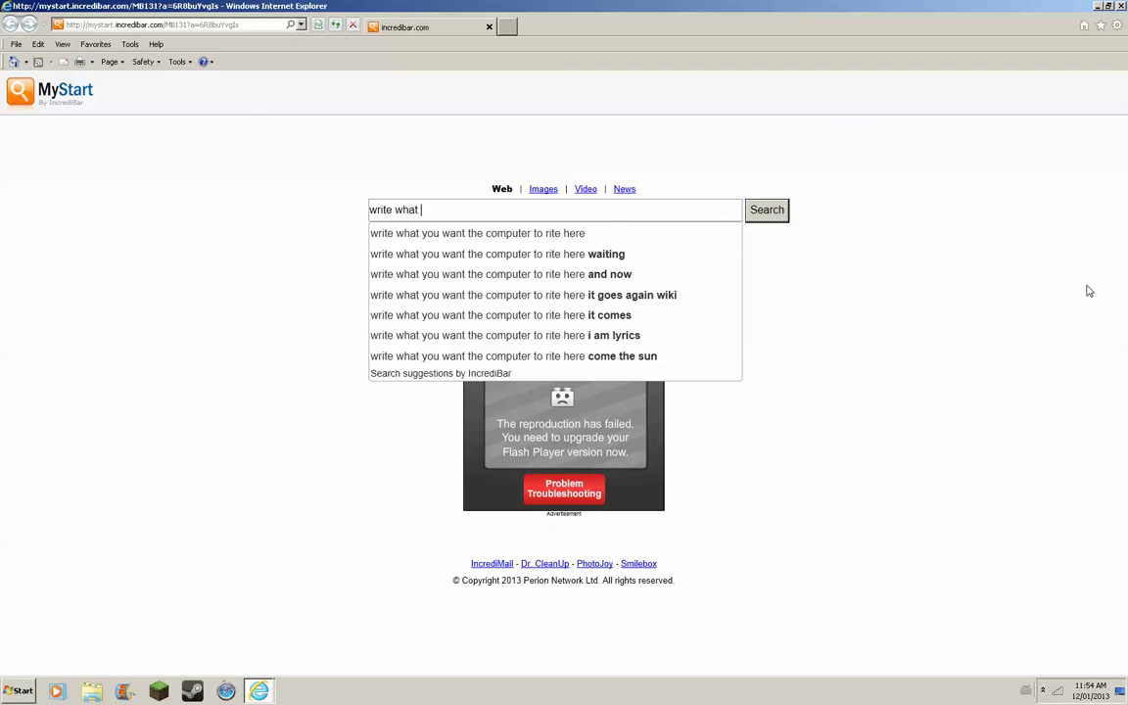
pyautogui.press('BackSpace')
pyautogui.press('BackSpace')
pyautogui.press('BackSpace')
pyautogui.write('write what you want the computer to rit')
pyautogui.press('BackSpace')
pyautogui.press('BackSpace')
pyautogui.press('BackSpace')
pyautogui.press('BackSpace')
pyautogui.press('BackSpace')
pyautogui.press('BackSpace')
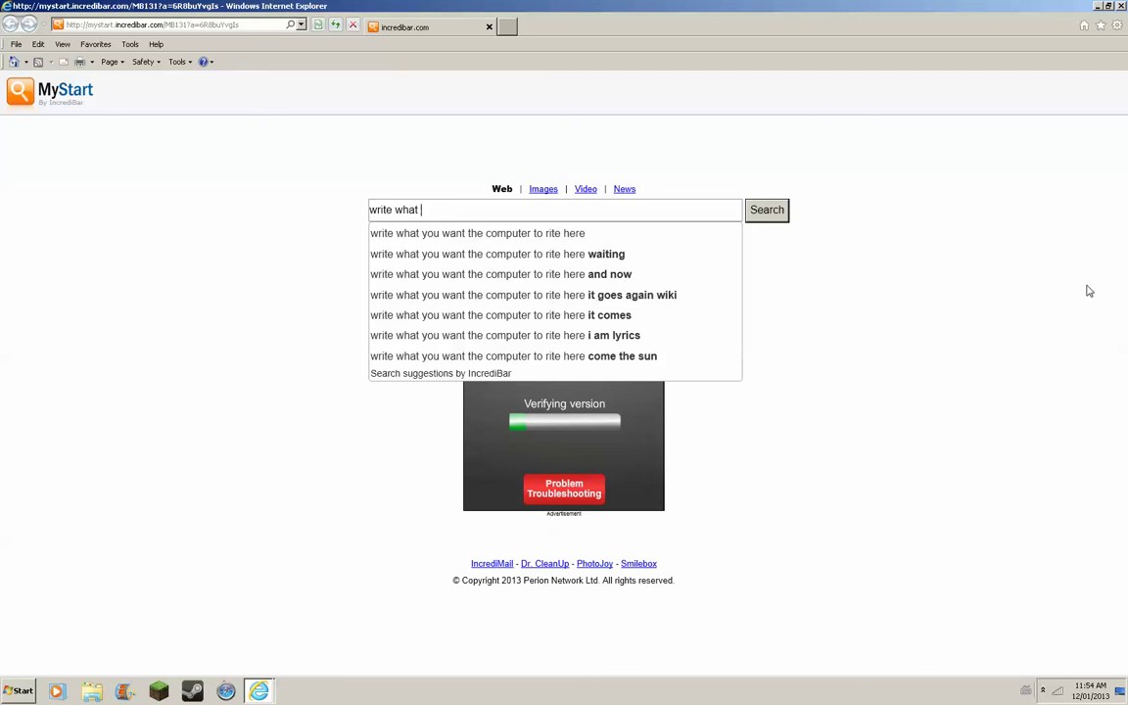
pyautogui.press('BackSpace')
pyautogui.press('BackSpace')
pyautogui.press('BackSpace')
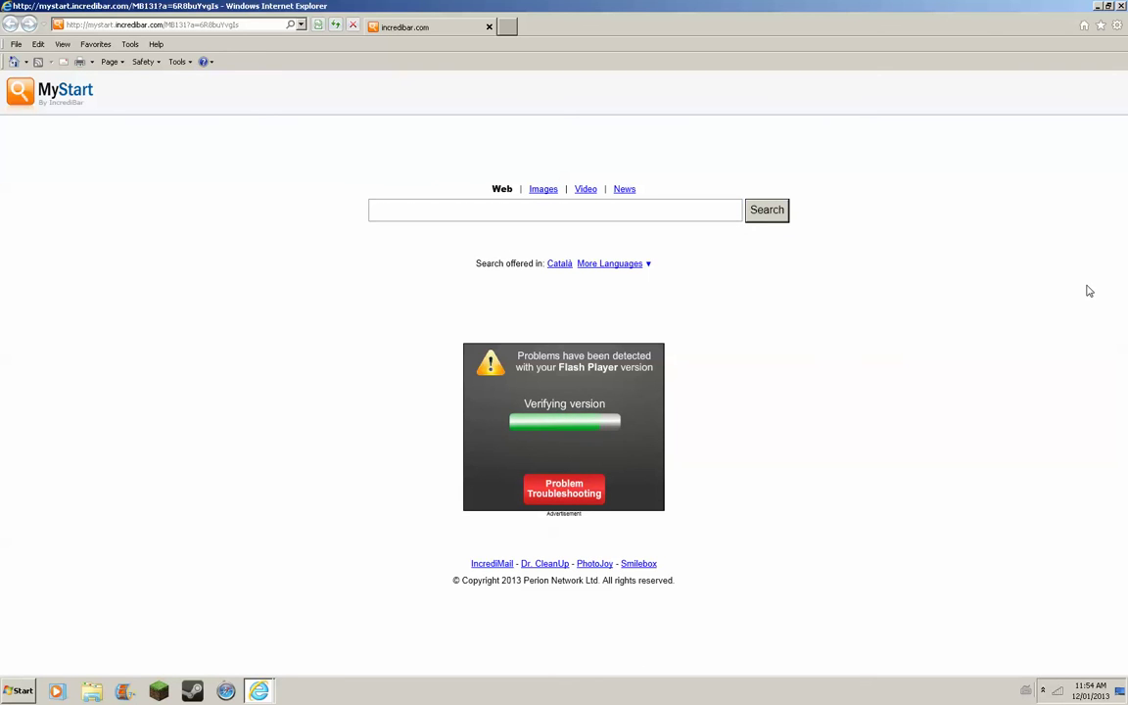
pyautogui.write('write what you want the computer to rite here')
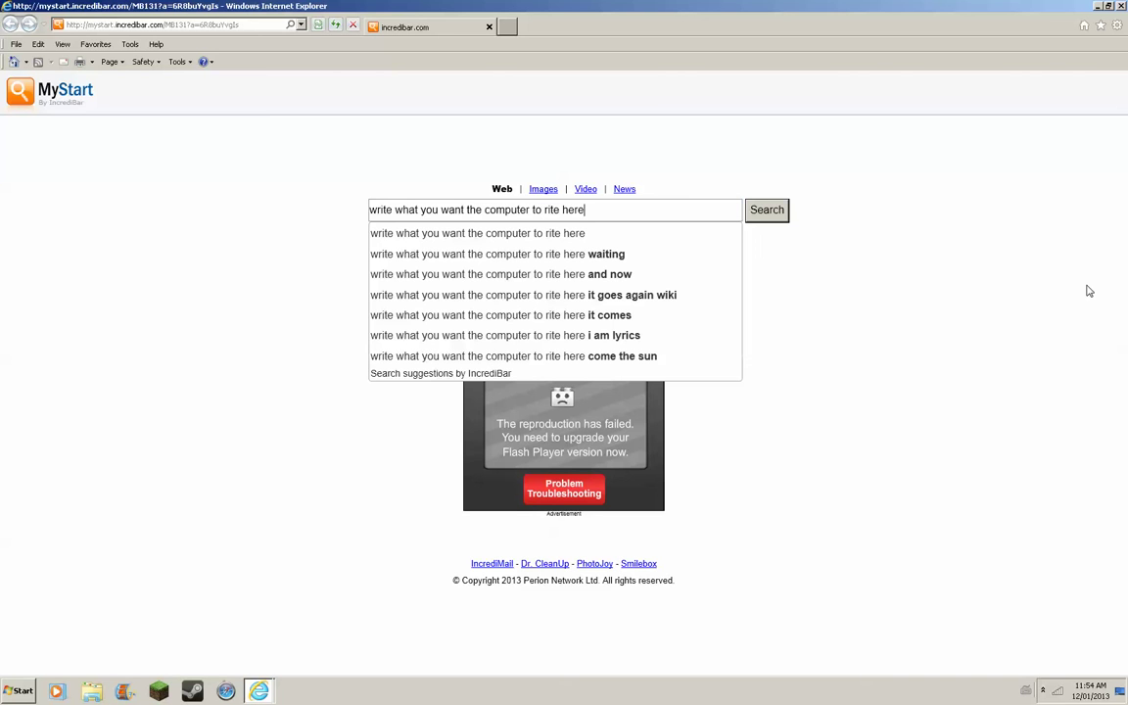
pyautogui.write('write what you want the computer to rite here')
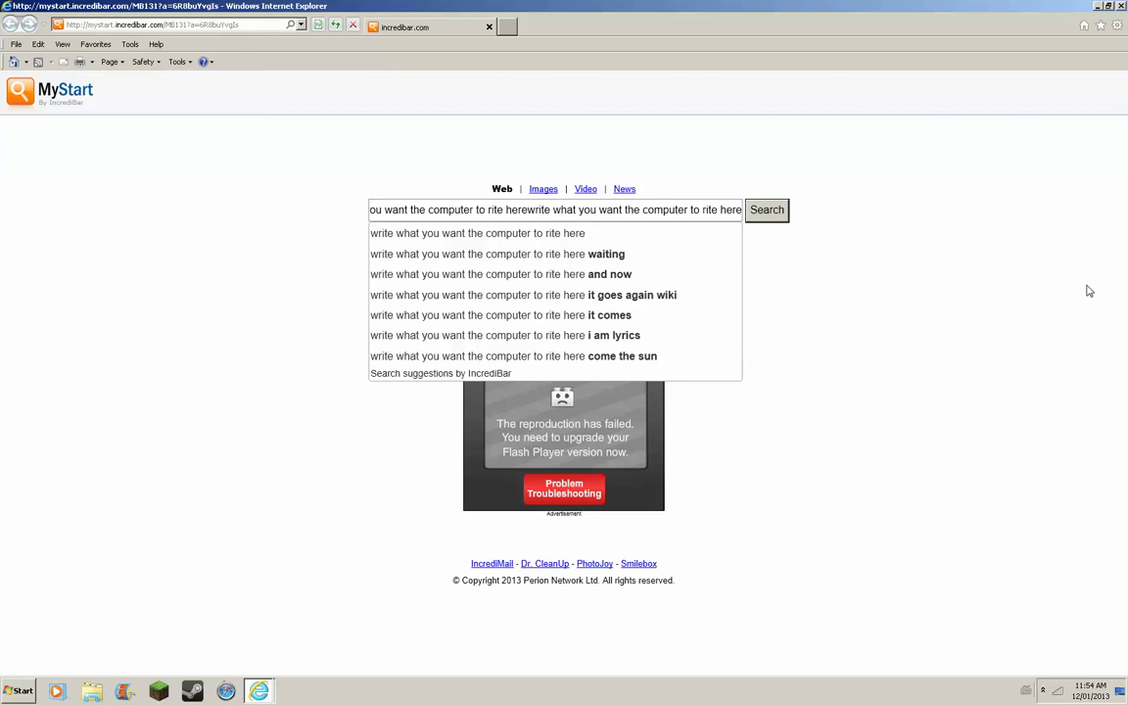
# Let the phrase be written into the search box again and erased from its end
pyautogui.hotkey('ctrl', 'v')
pyautogui.hotkey('ctrl', 'z')
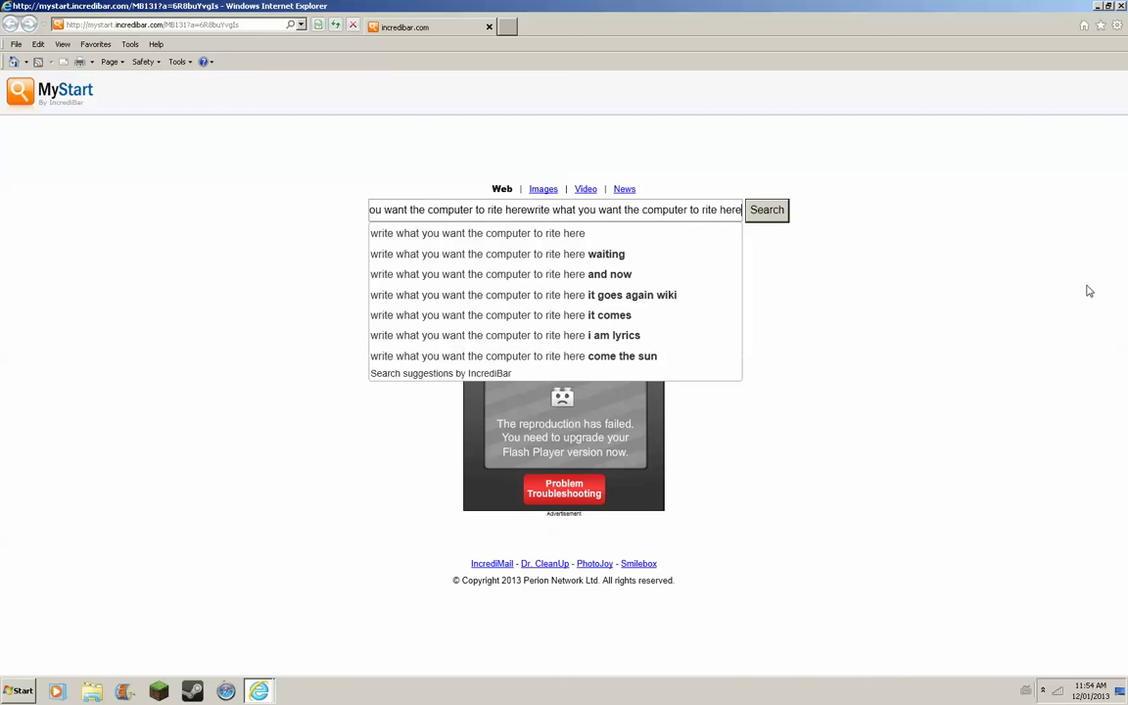
pyautogui.press('Right')
pyautogui.press('Right')
pyautogui.press('Right')
pyautogui.press('Right')
pyautogui.press('Right')
pyautogui.press('Right')
pyautogui.press('Right')
pyautogui.press('Right')
pyautogui.press('Right')
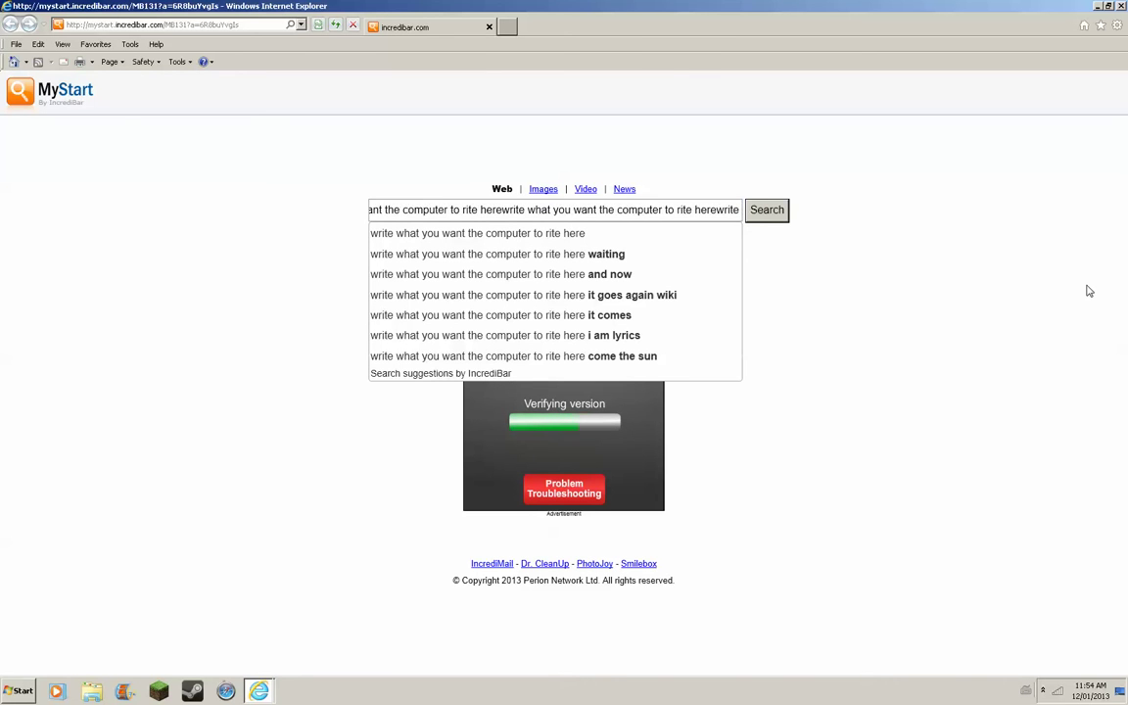
pyautogui.press('BackSpace')
pyautogui.press('BackSpace')
pyautogui.press('BackSpace')
pyautogui.press('BackSpace')
pyautogui.press('BackSpace')
pyautogui.press('BackSpace')
pyautogui.press('BackSpace')
pyautogui.press('BackSpace')
pyautogui.press('BackSpace')
pyautogui.press('BackSpace')
pyautogui.press('BackSpace')
pyautogui.press('BackSpace')
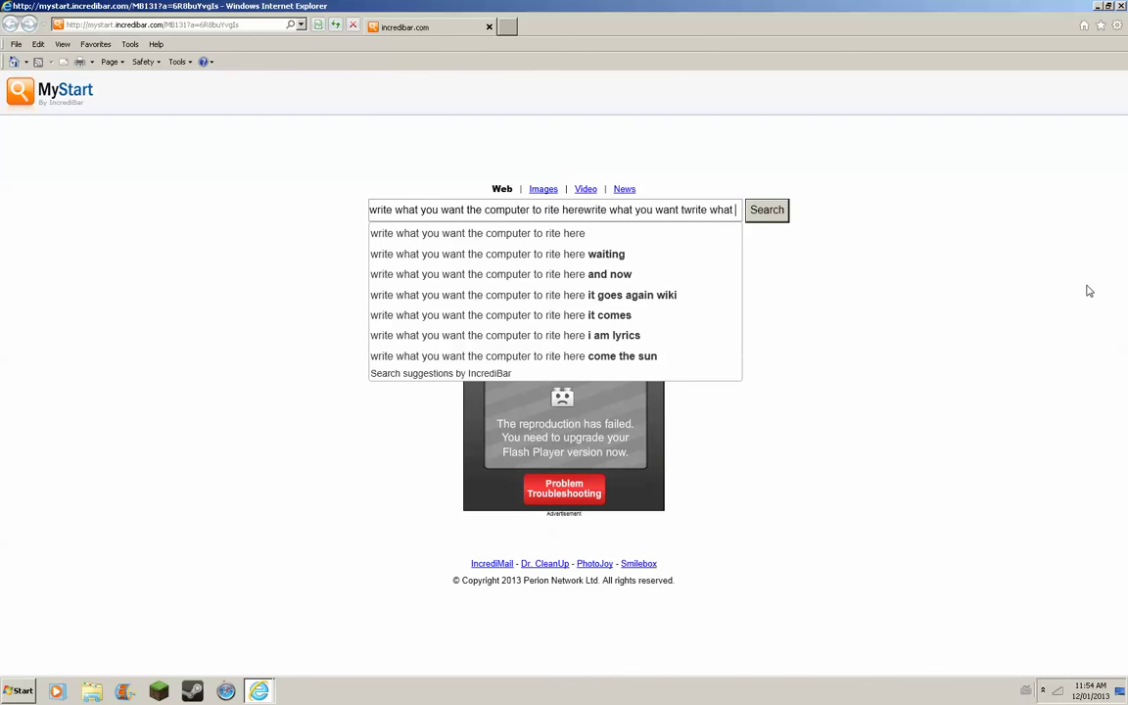
pyautogui.press('BackSpace')
pyautogui.press('BackSpace')
pyautogui.press('BackSpace')
pyautogui.press('BackSpace')
pyautogui.press('BackSpace')
pyautogui.press('BackSpace')
pyautogui.press('BackSpace')
pyautogui.press('BackSpace')
pyautogui.press('BackSpace')
pyautogui.press('BackSpace')
pyautogui.press('BackSpace')
pyautogui.press('BackSpace')
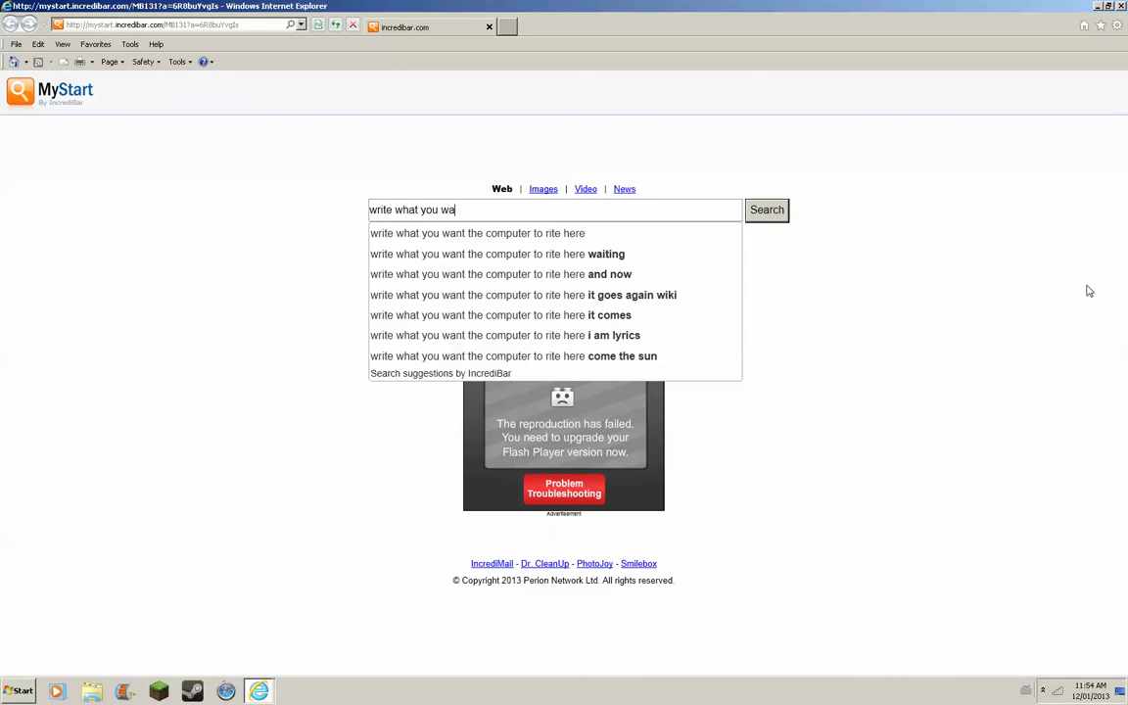
pyautogui.press('BackSpace')
pyautogui.press('BackSpace')
pyautogui.press('BackSpace')
pyautogui.press('BackSpace')
pyautogui.press('BackSpace')
pyautogui.press('BackSpace')
pyautogui.press('BackSpace')
pyautogui.press('BackSpace')
pyautogui.press('BackSpace')
pyautogui.press('BackSpace')
pyautogui.press('BackSpace')
pyautogui.press('BackSpace')
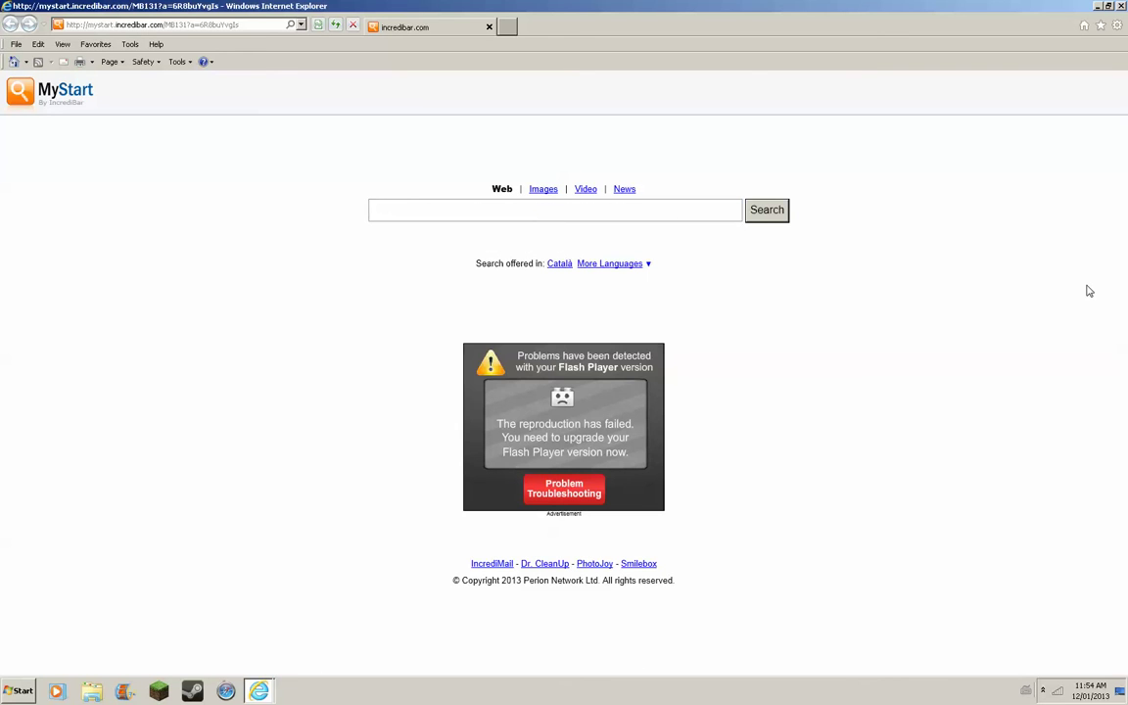
pyautogui.write('write what you want the computer to rite here')
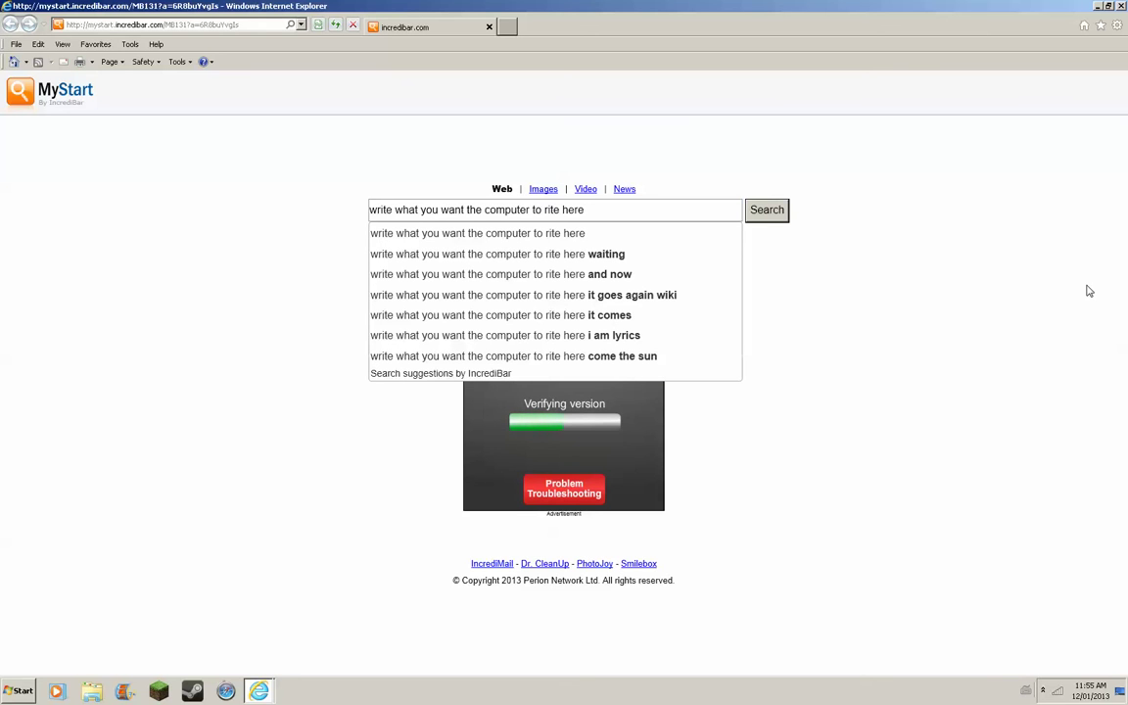
pyautogui.write('write what you want the computer to rite here')
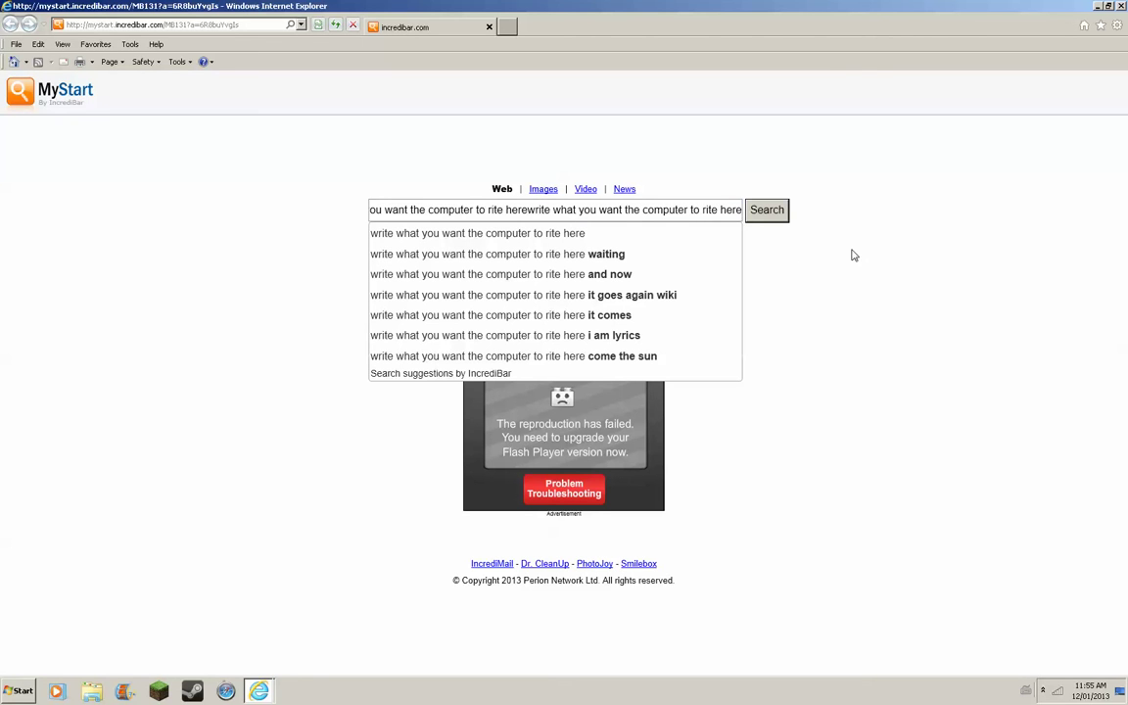
# Watch a final fill and full erase of the search box, then close Internet Explorer
pyautogui.press('BackSpace')
pyautogui.press('BackSpace')
pyautogui.press('BackSpace')
pyautogui.press('BackSpace')
pyautogui.press('BackSpace')
pyautogui.press('BackSpace')
pyautogui.press('BackSpace')
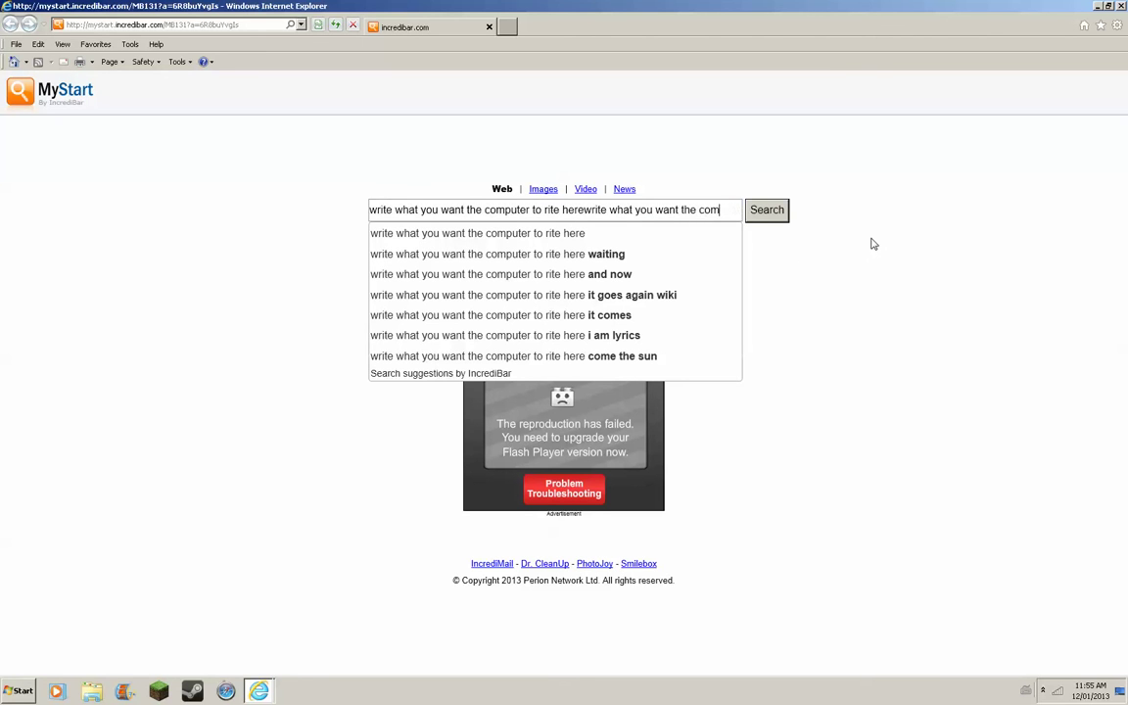
pyautogui.press('BackSpace')
pyautogui.press('BackSpace')
pyautogui.press('BackSpace')
pyautogui.press('BackSpace')
pyautogui.press('BackSpace')
pyautogui.press('BackSpace')
pyautogui.press('BackSpace')
pyautogui.press('BackSpace')
pyautogui.press('BackSpace')
pyautogui.press('BackSpace')
pyautogui.press('BackSpace')
pyautogui.press('BackSpace')
pyautogui.press('BackSpace')
pyautogui.press('BackSpace')
pyautogui.press('BackSpace')
pyautogui.press('BackSpace')
pyautogui.press('BackSpace')
pyautogui.press('BackSpace')
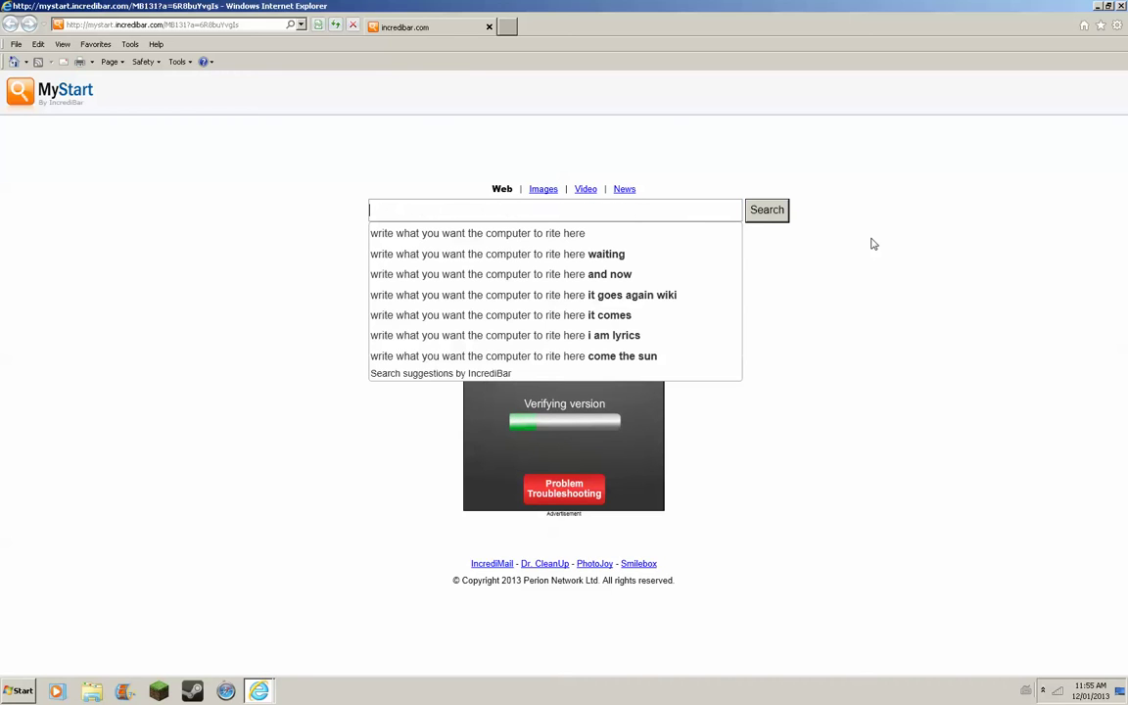
pyautogui.write('write what you want the computer to rite here')
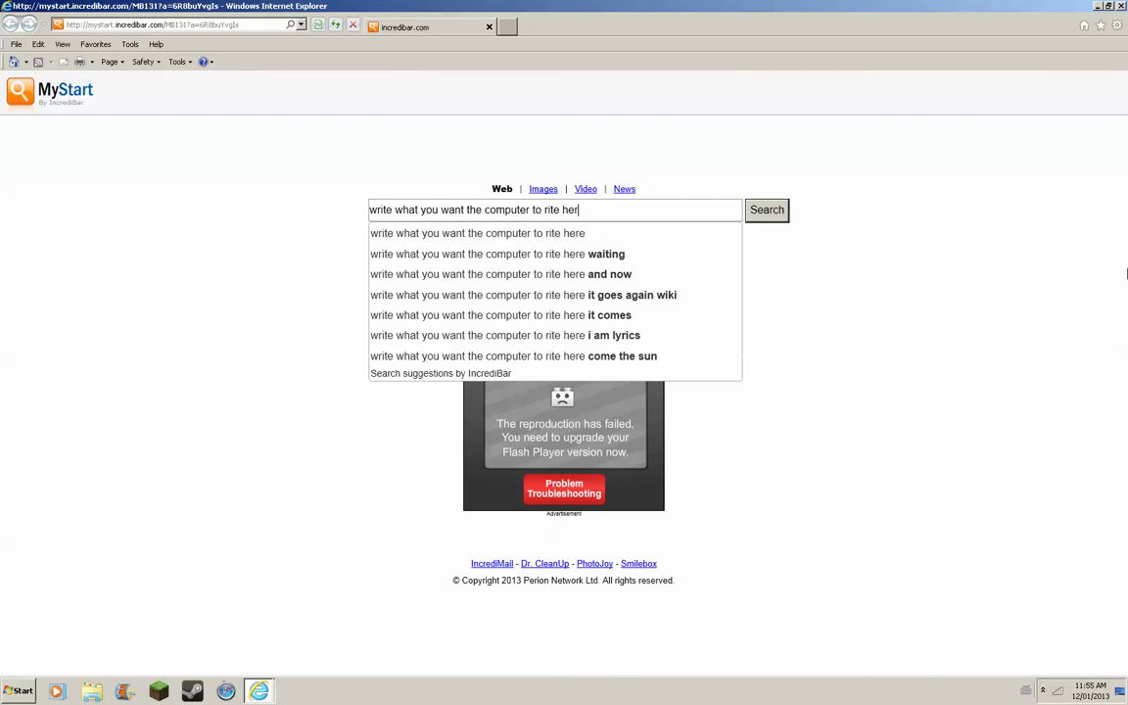
pyautogui.press('BackSpace')
pyautogui.press('BackSpace')
pyautogui.press('BackSpace')
pyautogui.press('BackSpace')
pyautogui.press('BackSpace')
pyautogui.press('BackSpace')
pyautogui.press('BackSpace')
pyautogui.press('BackSpace')
pyautogui.press('BackSpace')
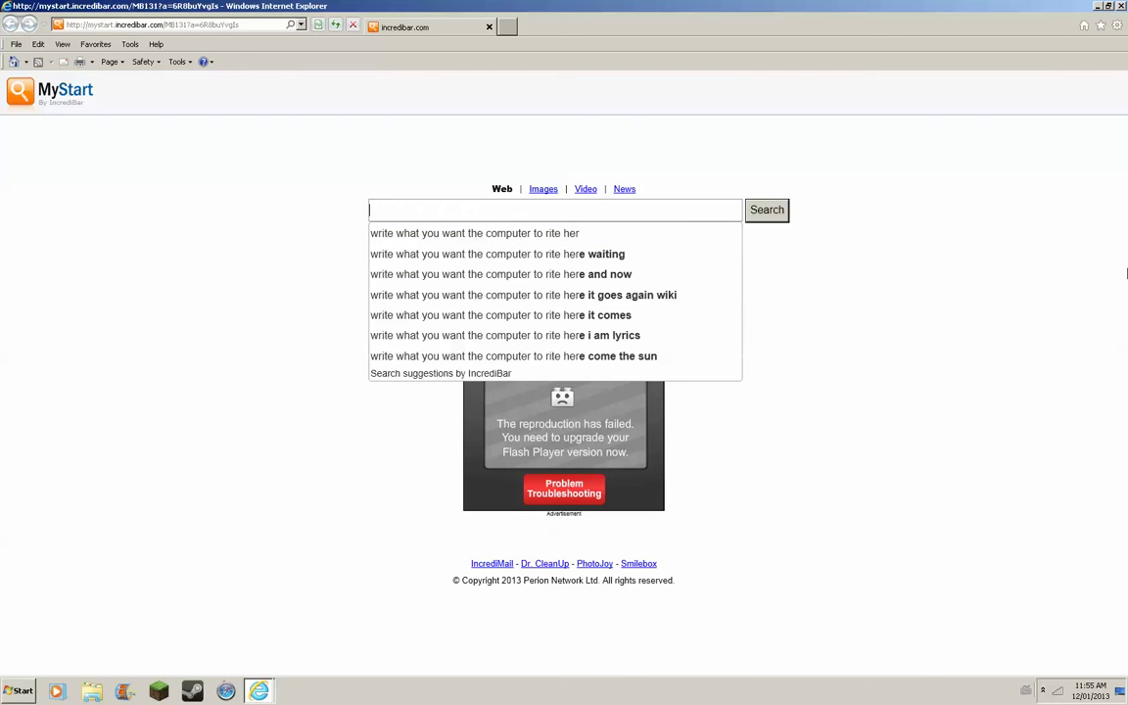
pyautogui.write('write what you want the computer to rite here')
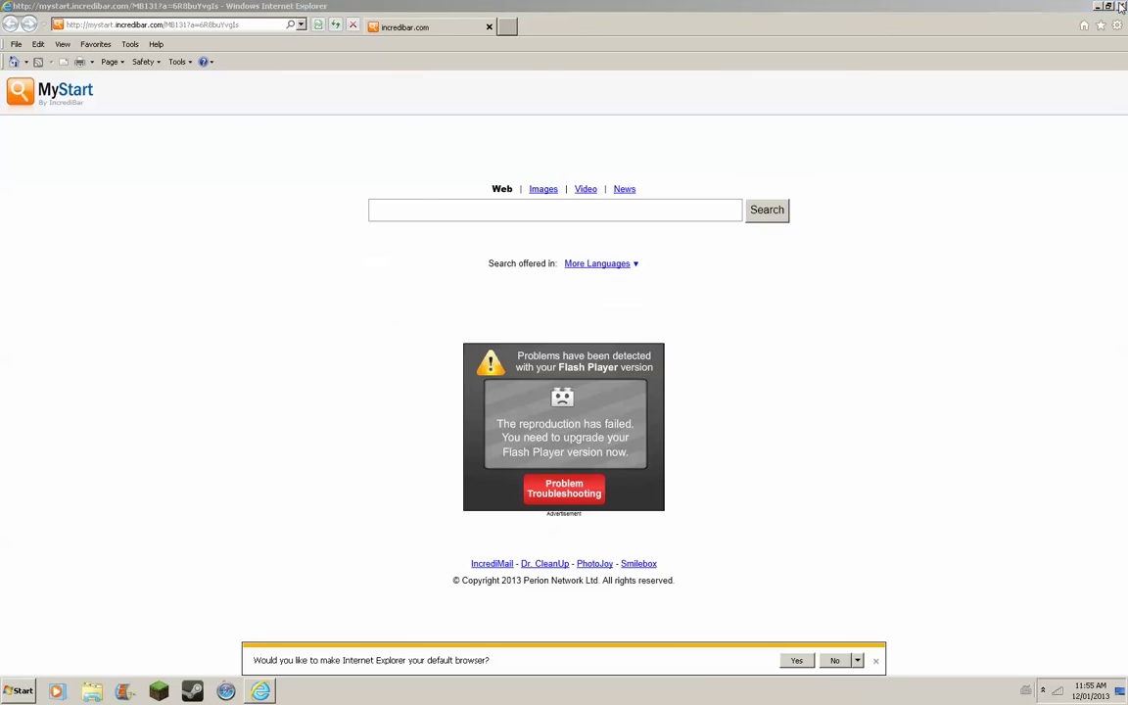
pyautogui.click(1120, 7)
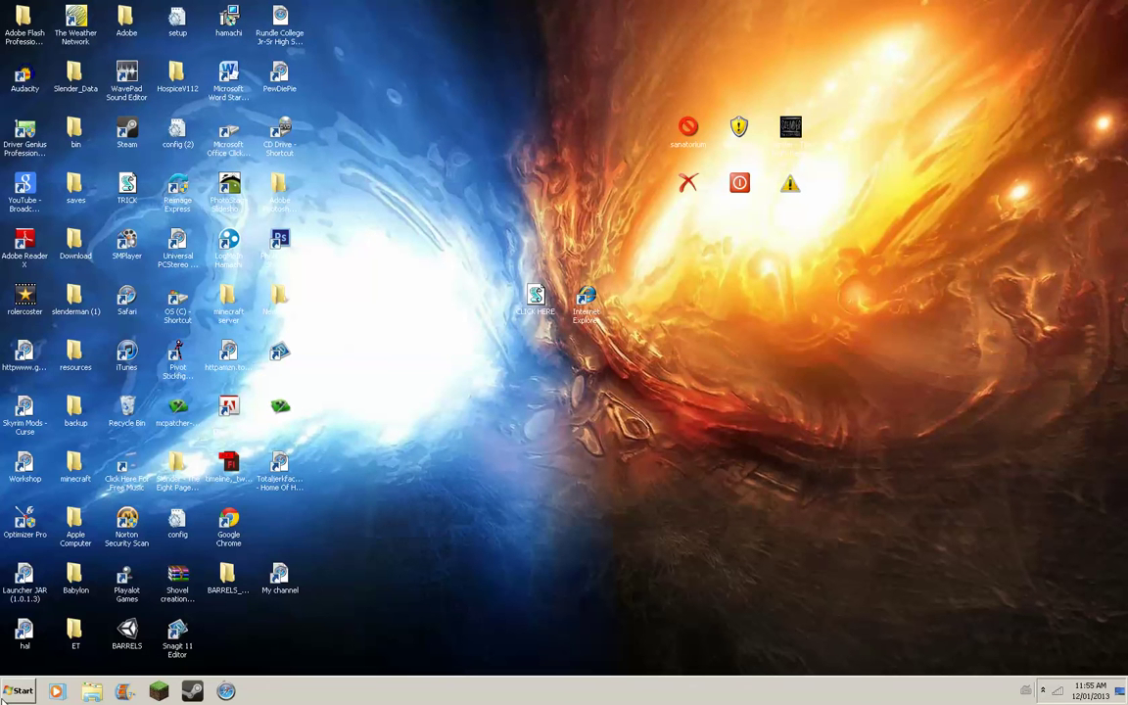
pyautogui.click(4, 697)
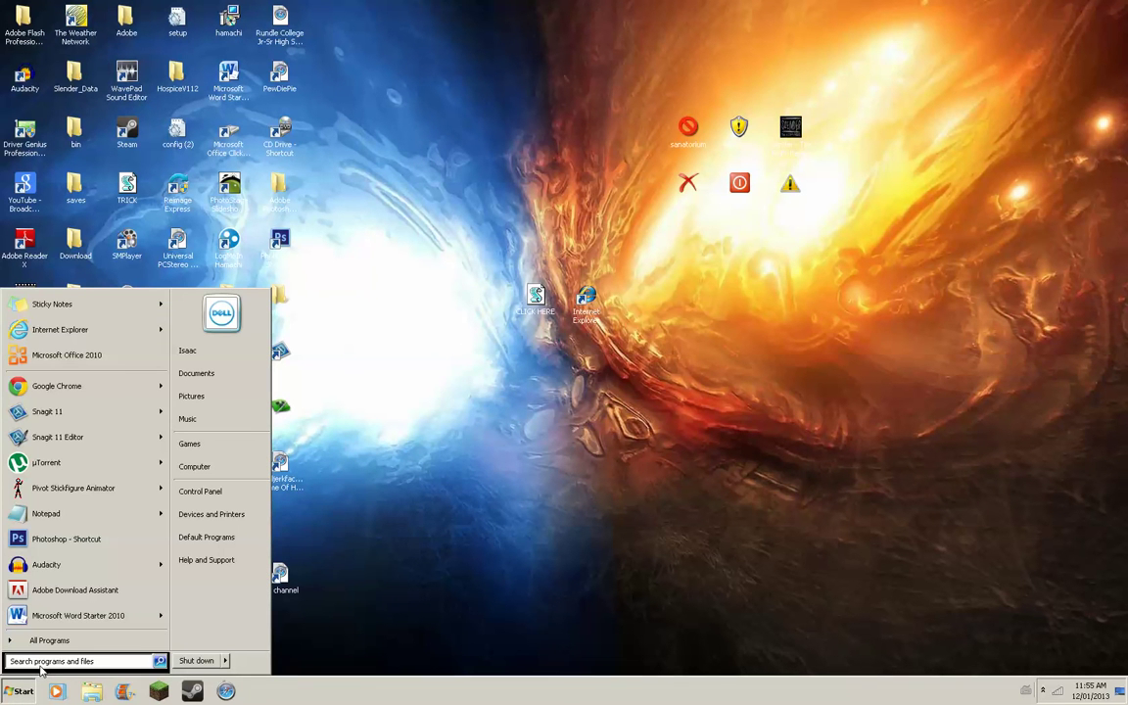
pyautogui.click(46, 663)
pyautogui.write('write what you want the computer to rite here')
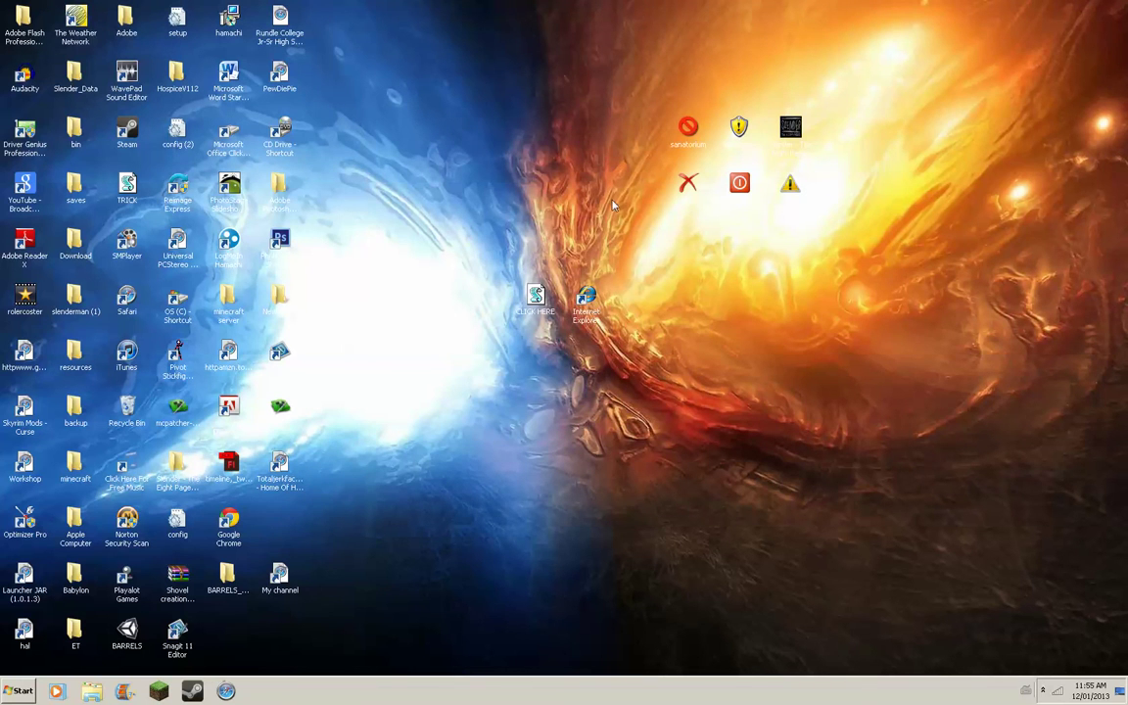
pyautogui.click(19, 693)
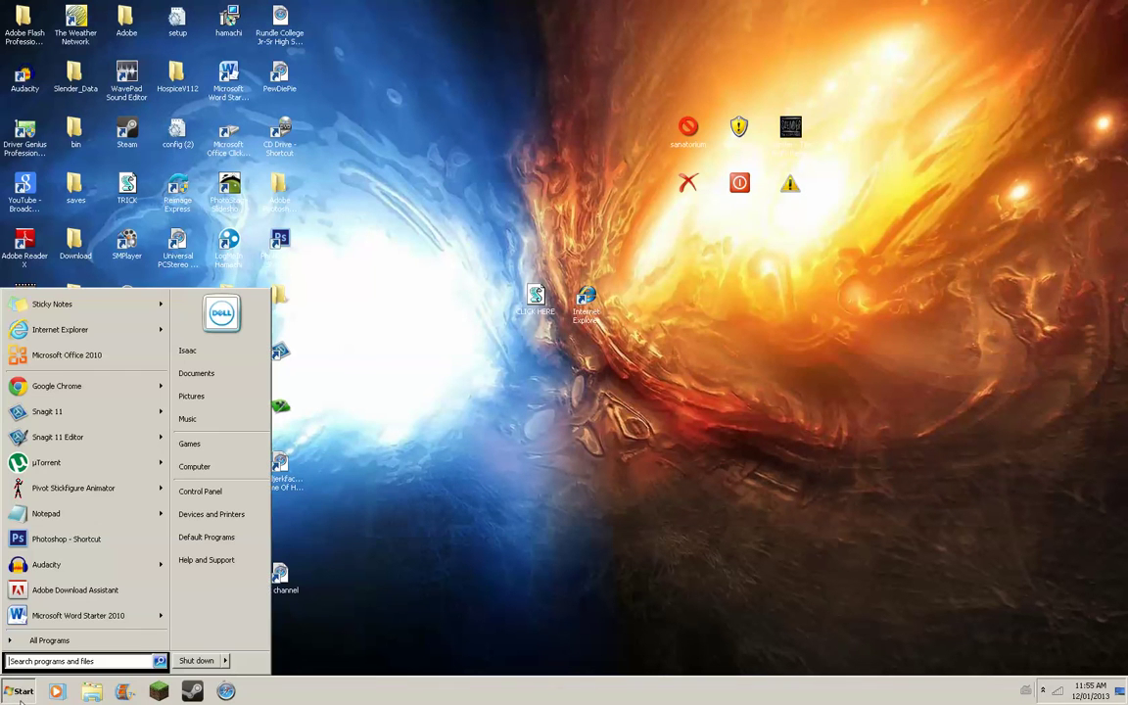
pyautogui.click(225, 661)
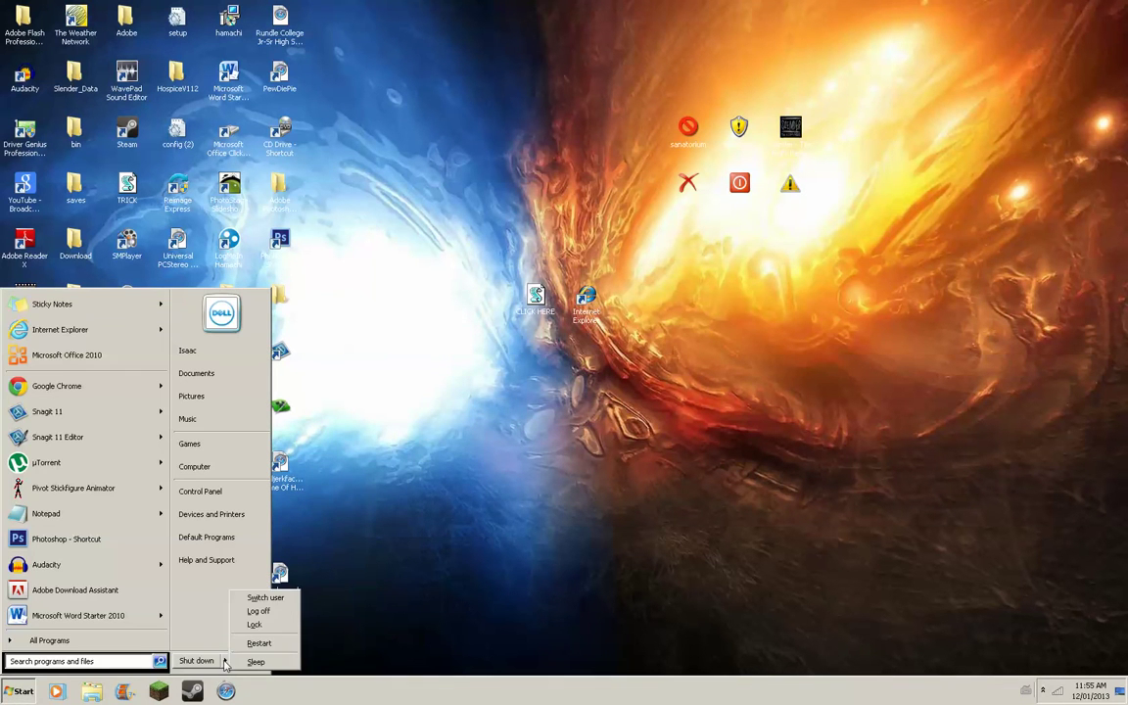
pyautogui.click(575, 575)
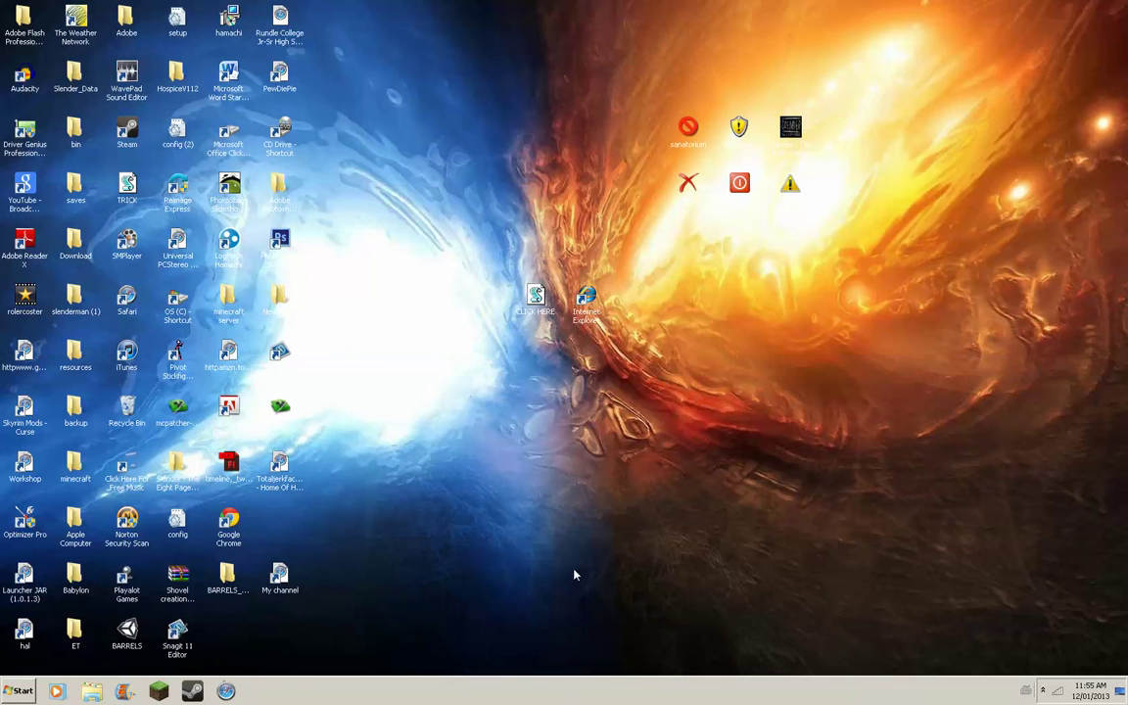
pyautogui.press('w')
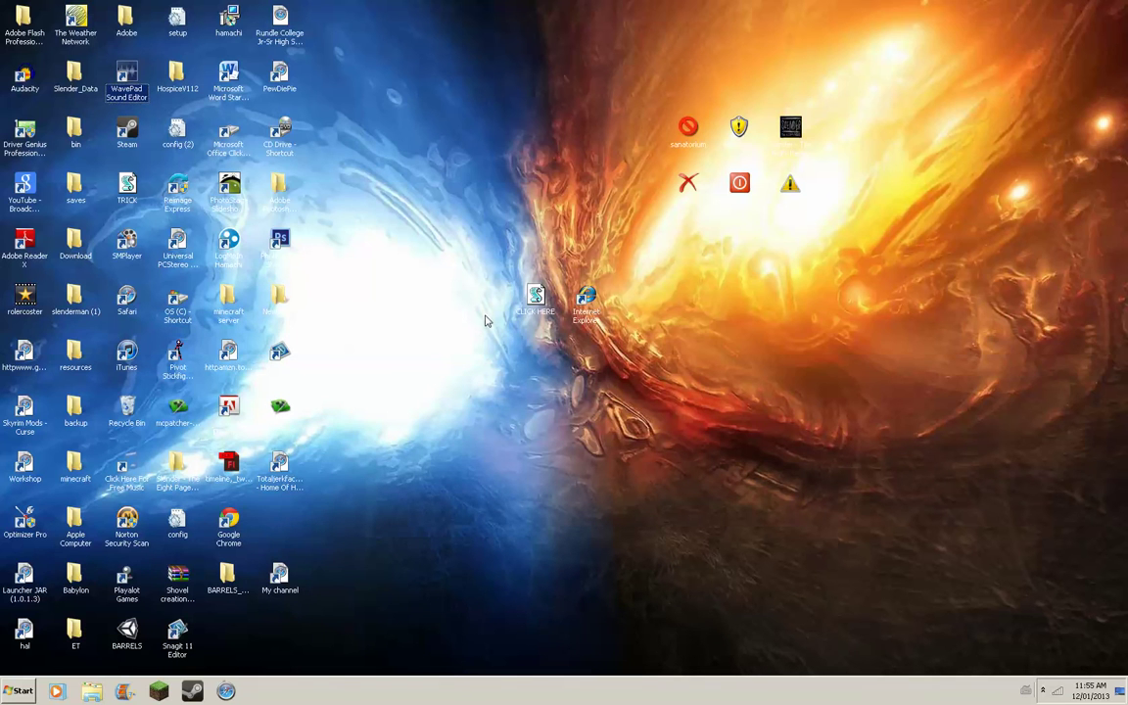
pyautogui.click(19, 690)
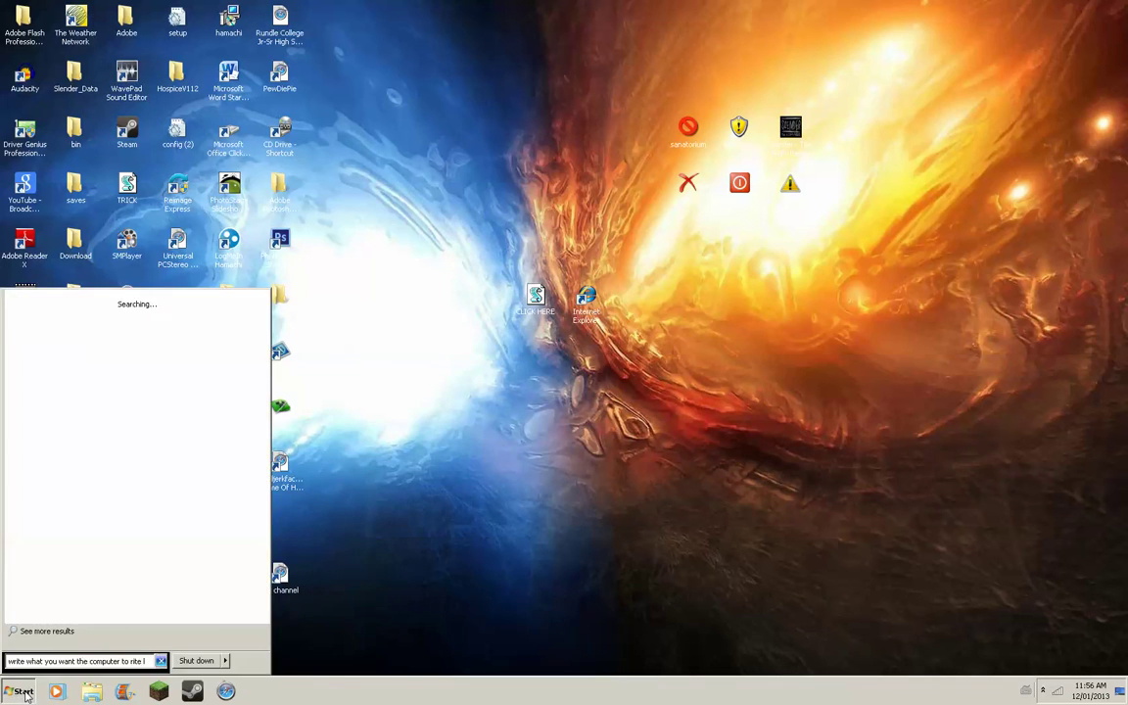
pyautogui.click(370, 579)
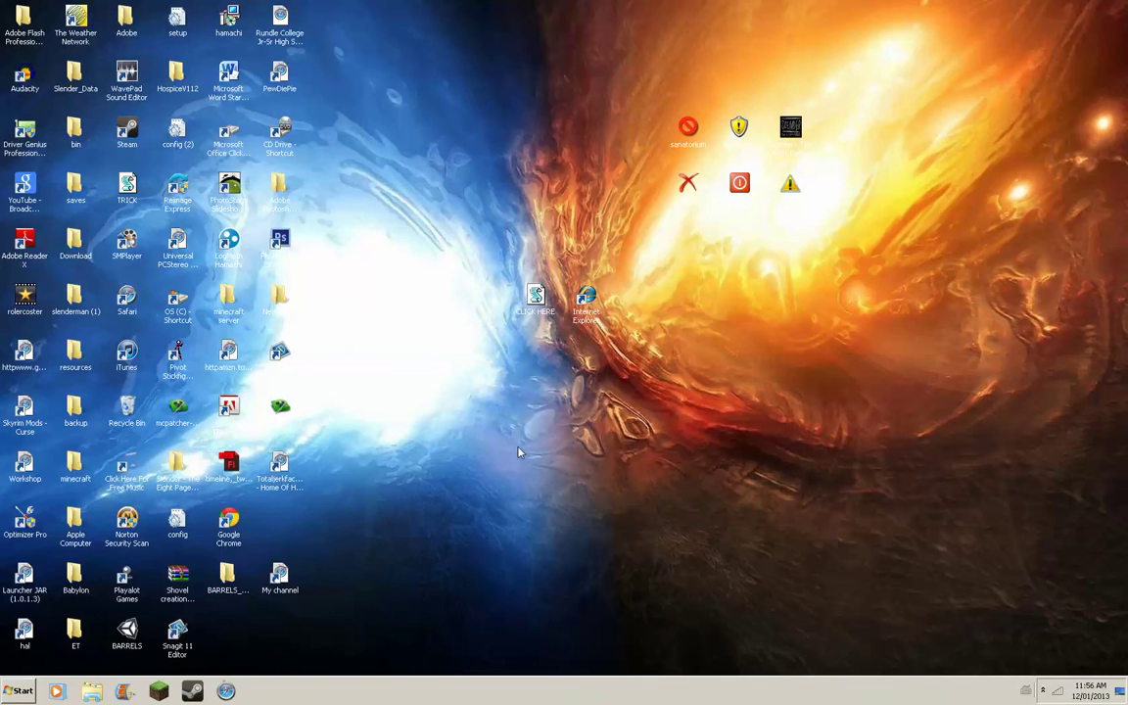
pyautogui.press('Down')
pyautogui.press('w')
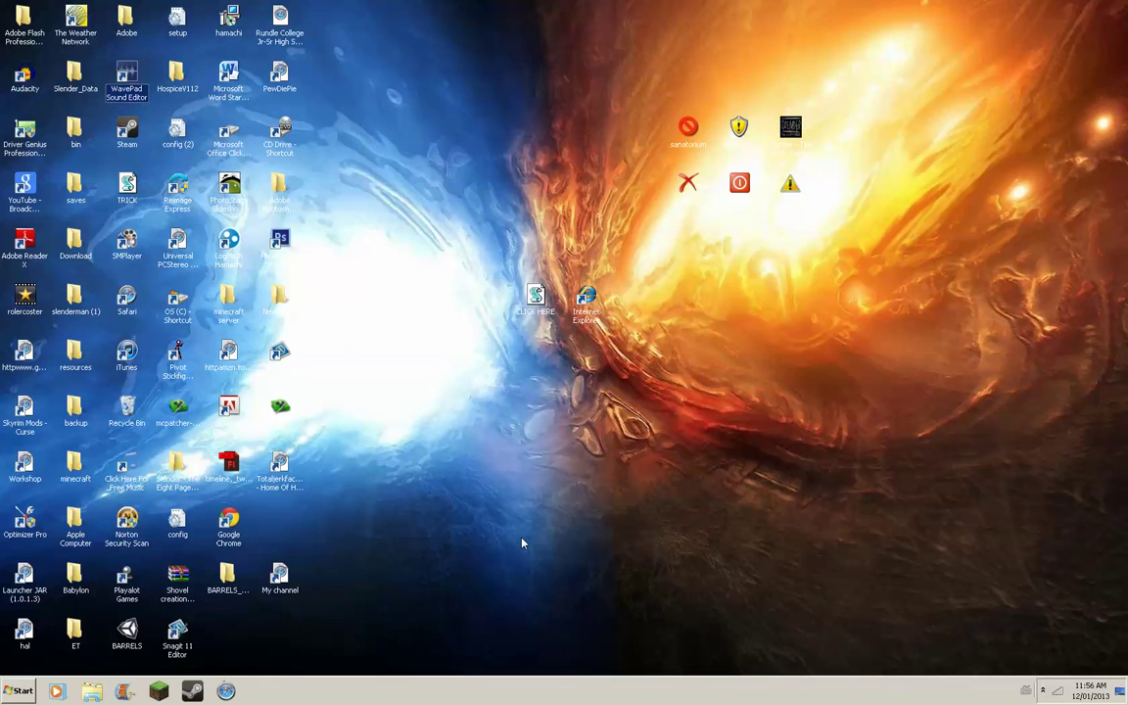